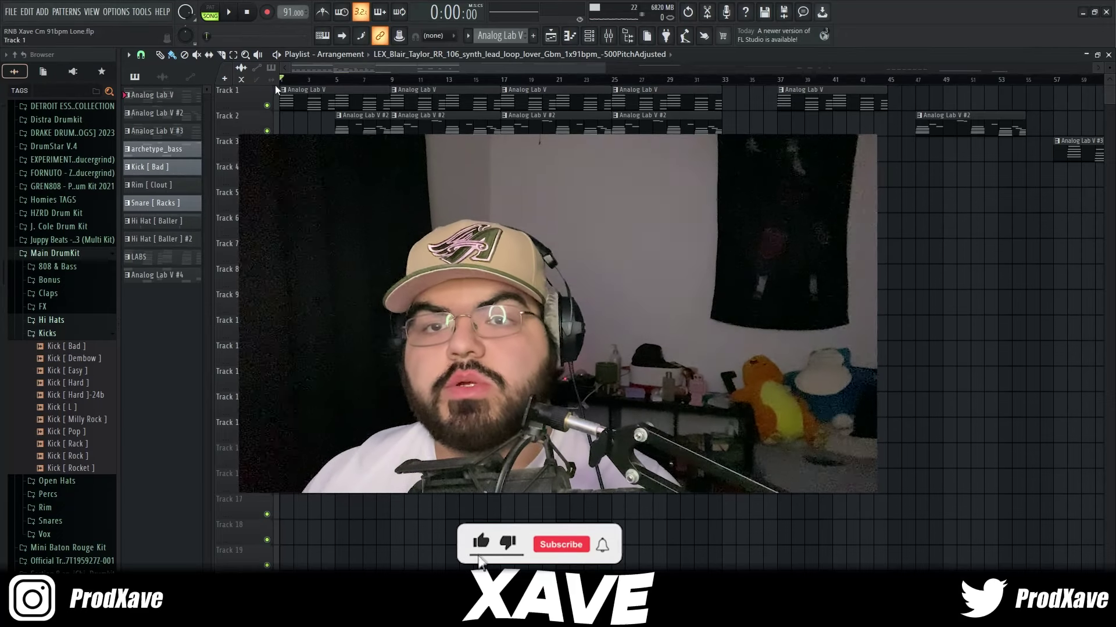
# Open the first Analog Lab V clip on Track 1 in the piano roll and select its chords to inspect them
pyautogui.doubleClick(309, 89)
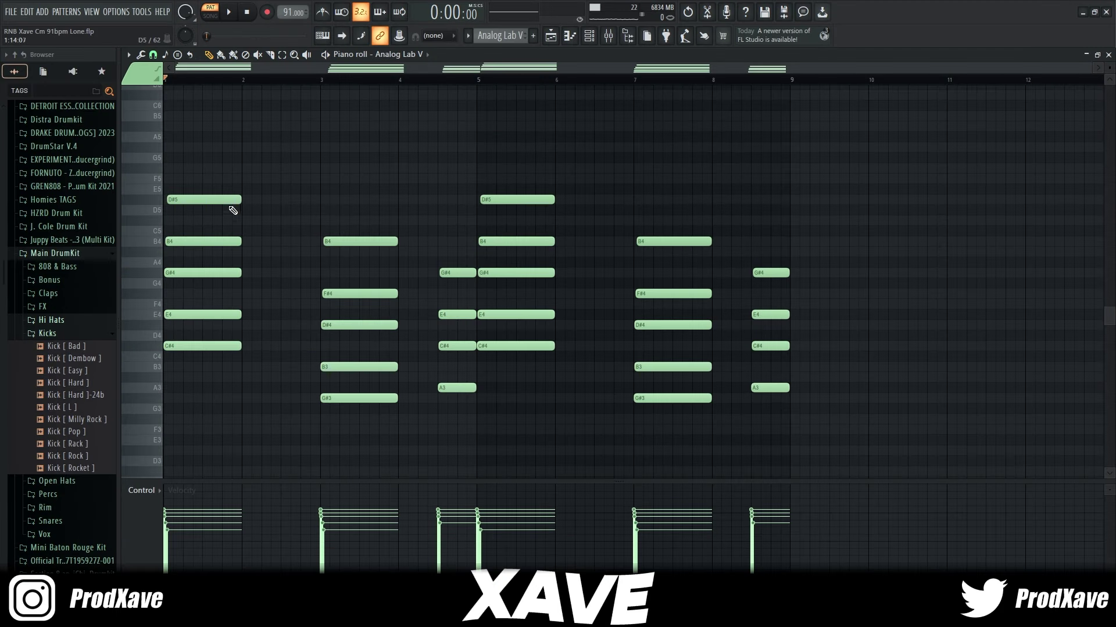
pyautogui.moveTo(243, 180); pyautogui.dragTo(208, 373)
pyautogui.keyDown('ctrl'); pyautogui.click(217, 382); pyautogui.keyUp('ctrl')
pyautogui.moveTo(237, 177); pyautogui.dragTo(209, 409)
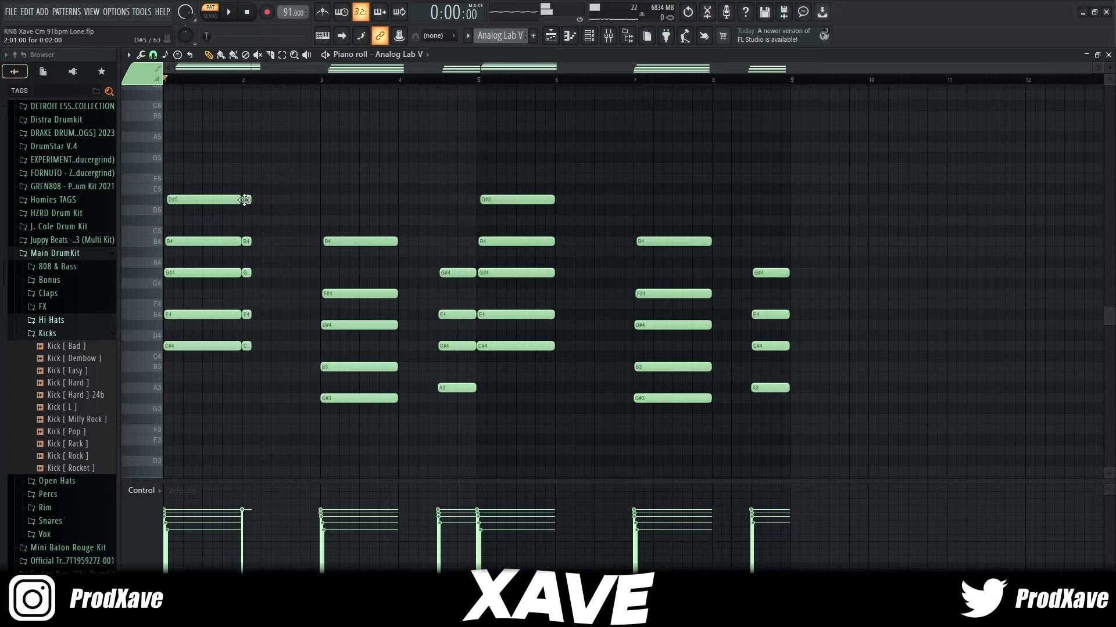
pyautogui.moveTo(277, 353); pyautogui.dragTo(277, 352)
pyautogui.press('Delete')
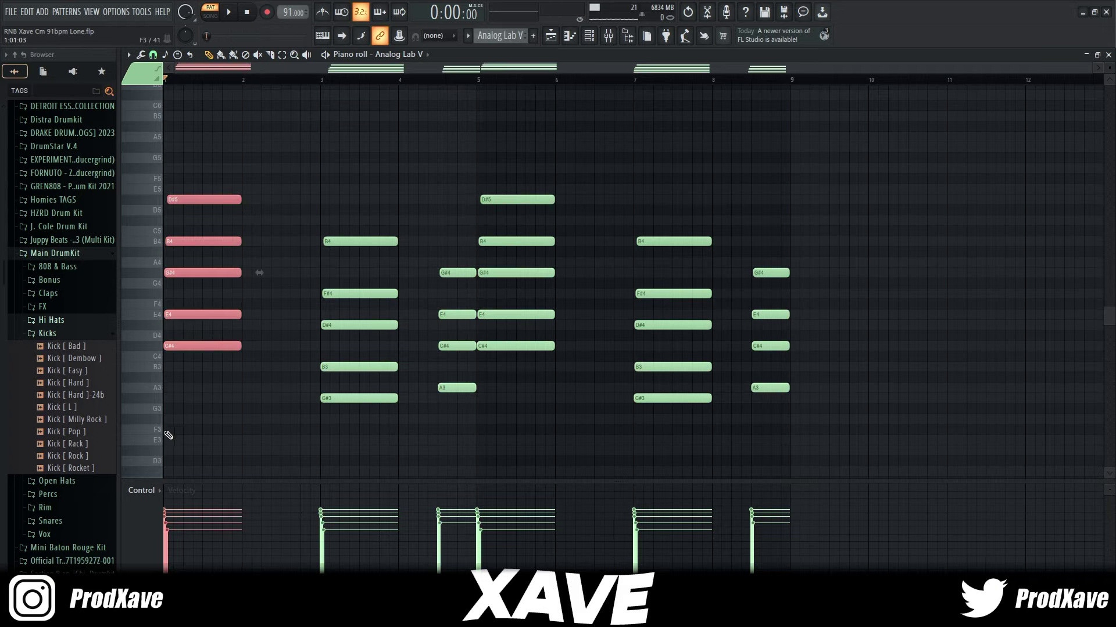
pyautogui.moveTo(324, 166); pyautogui.dragTo(352, 434)
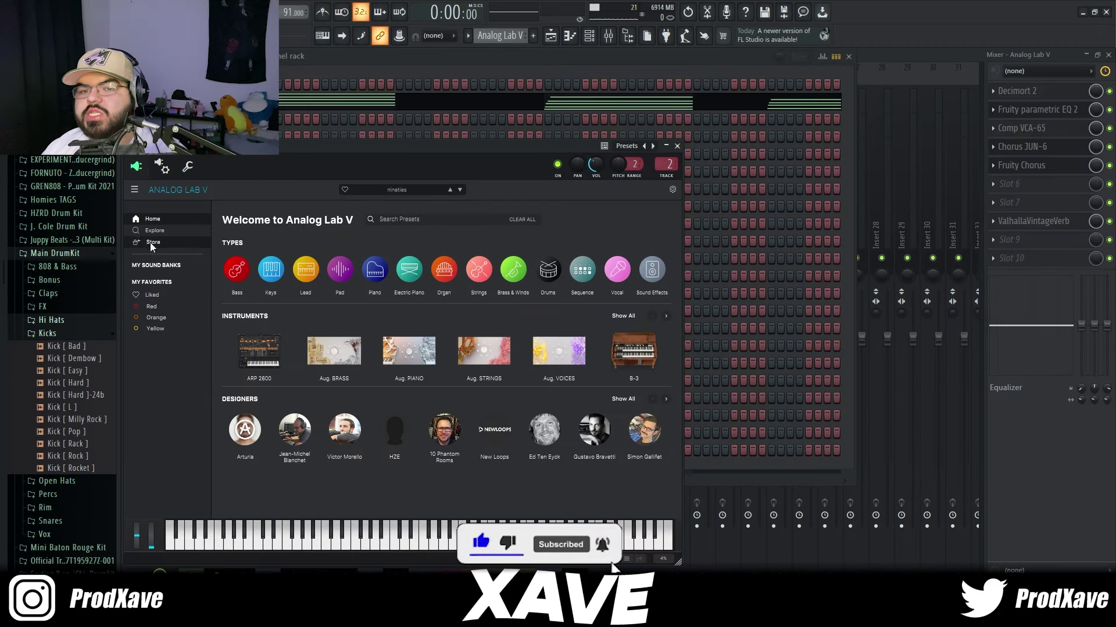
# Review Analog Lab V's preset list and the Decimort 2 effect on its mixer track
pyautogui.click(154, 231)
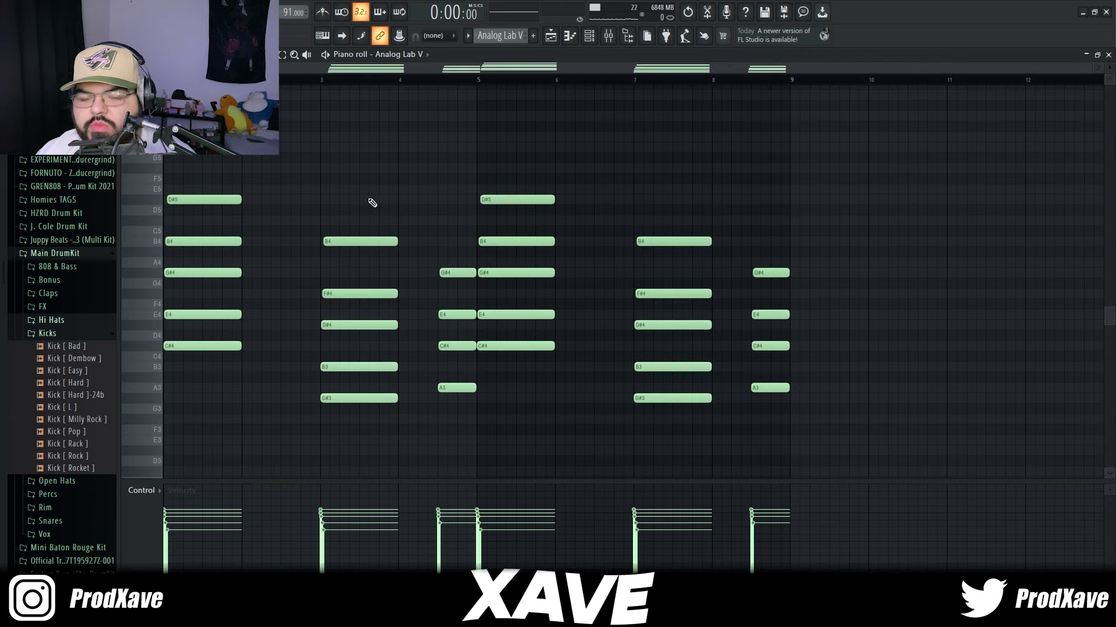
pyautogui.click(608, 39)
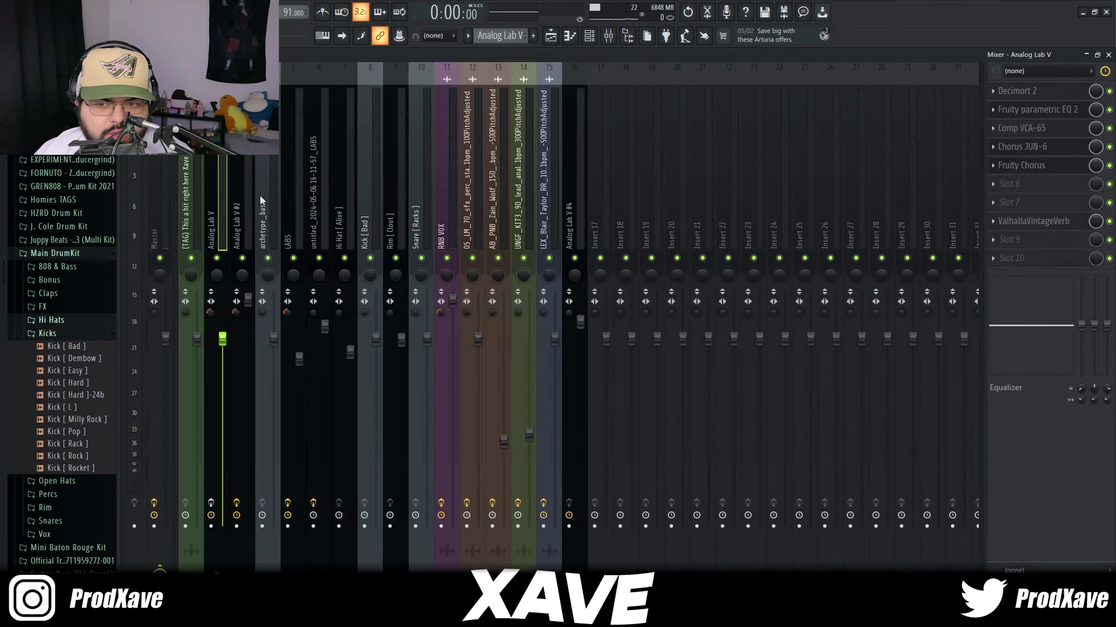
pyautogui.click(1018, 91)
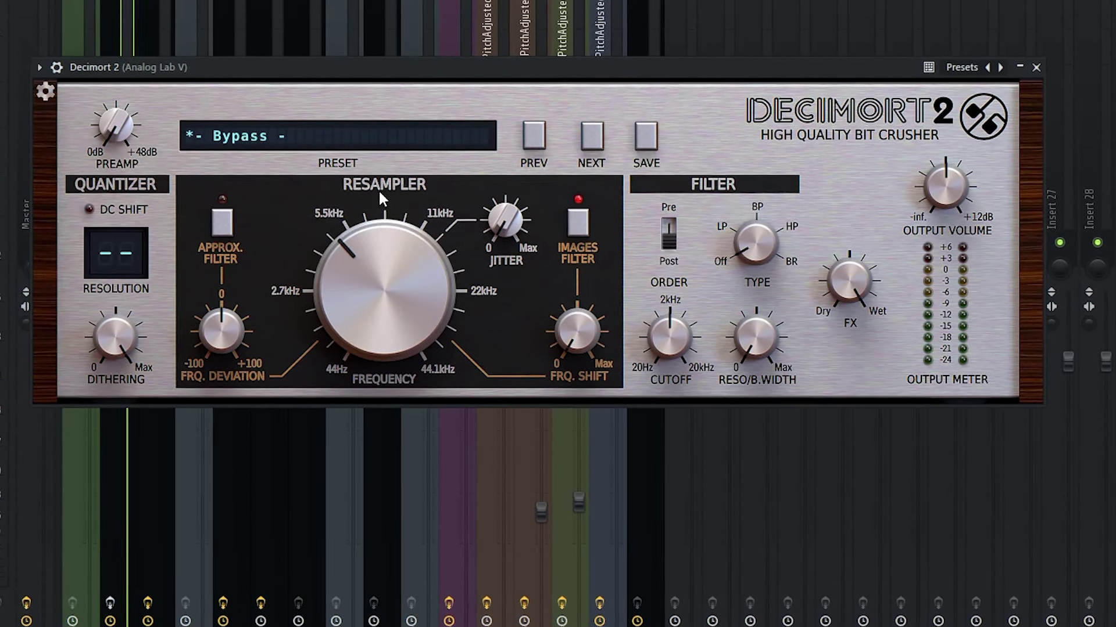
pyautogui.moveTo(345, 257)
pyautogui.mouseDown()
pyautogui.moveTo(355, 263)
pyautogui.moveTo(363, 236)
pyautogui.moveTo(386, 234)
pyautogui.moveTo(346, 260)
pyautogui.moveTo(350, 284)
pyautogui.moveTo(347, 255)
pyautogui.moveTo(361, 261)
pyautogui.moveTo(346, 255)
pyautogui.mouseUp()
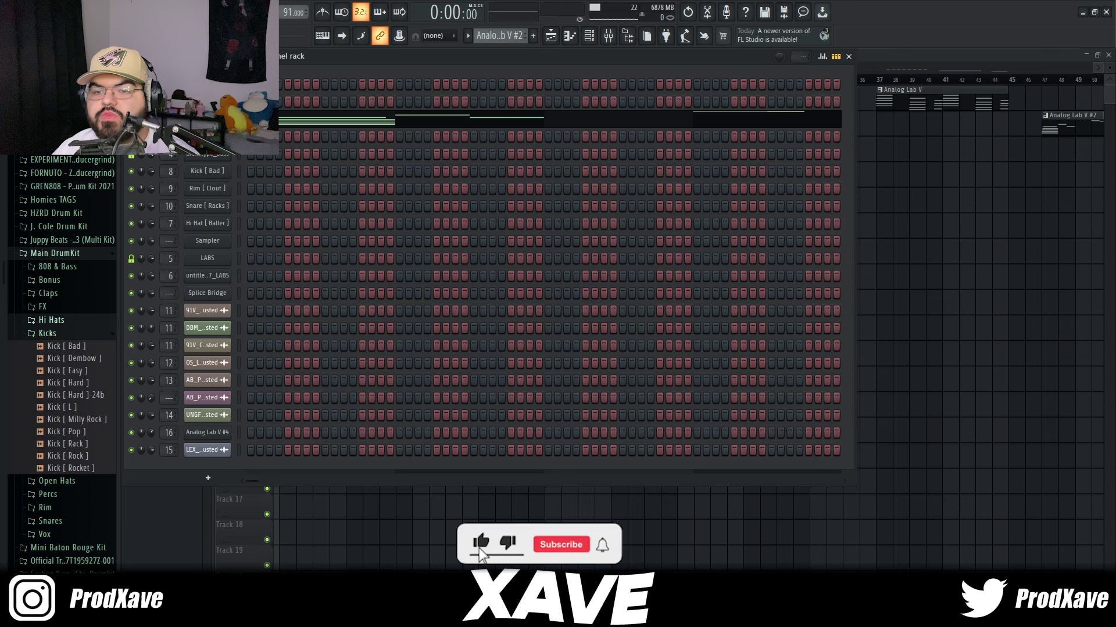
# Open the Analog Lab V #2 instrument and view its Drunk Stars preset in the preset list
pyautogui.click(207, 119)
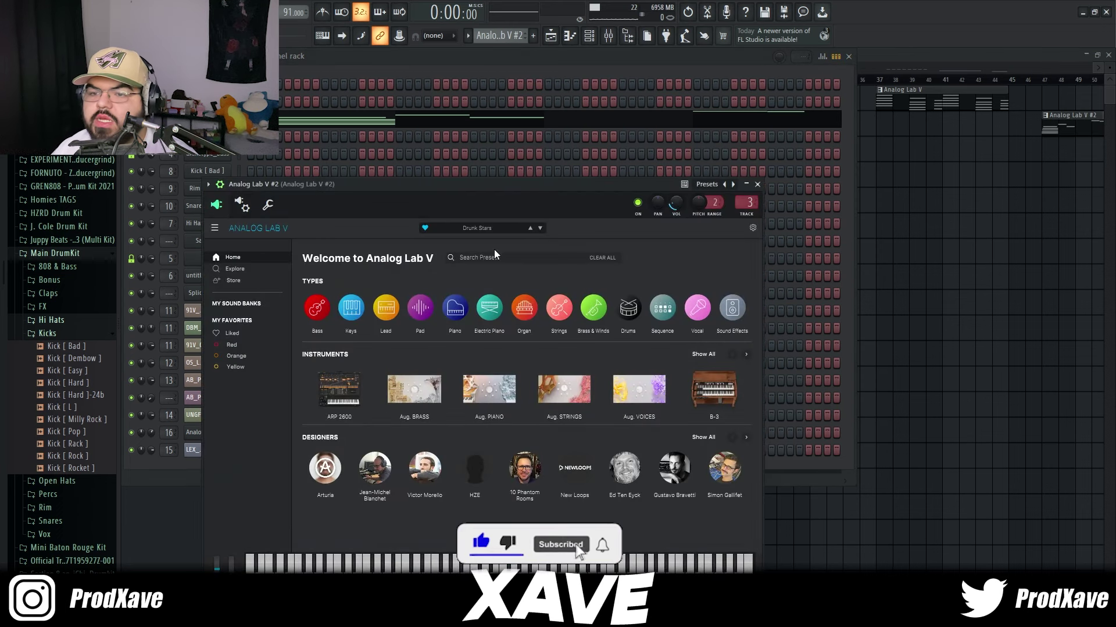
pyautogui.click(272, 269)
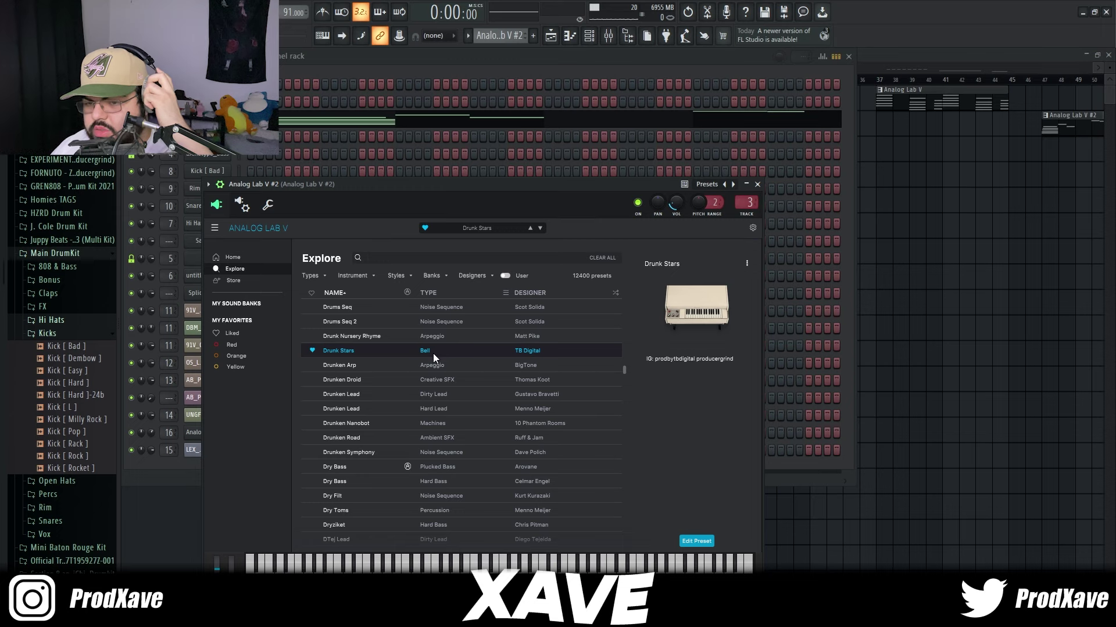
pyautogui.click(757, 184)
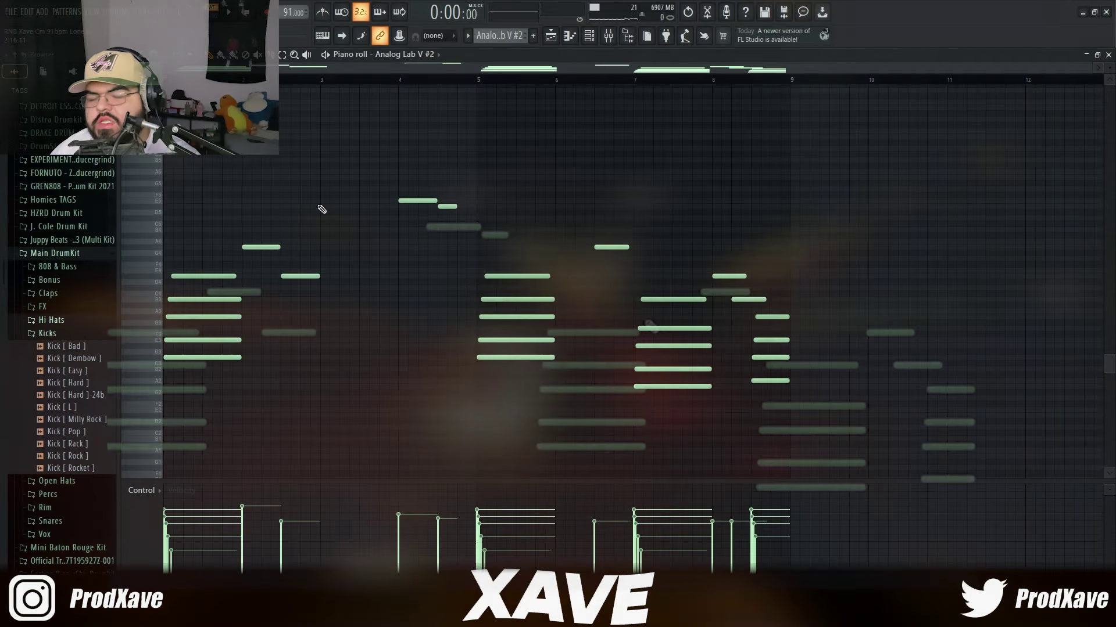
# Examine the Analog Lab V #2 pattern in the piano roll, marking out its chords and the melody notes between them
pyautogui.moveTo(199, 212); pyautogui.dragTo(256, 316)
pyautogui.moveTo(490, 237); pyautogui.dragTo(651, 478)
pyautogui.moveTo(796, 294); pyautogui.dragTo(770, 480)
pyautogui.moveTo(286, 185); pyautogui.dragTo(473, 269)
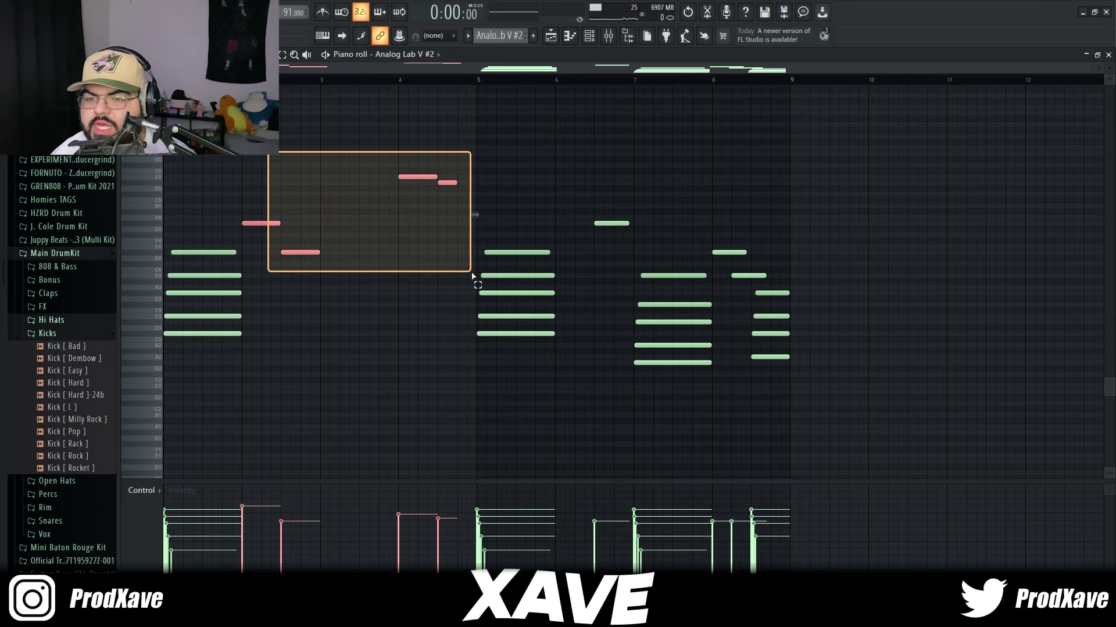
pyautogui.moveTo(587, 212); pyautogui.dragTo(766, 278)
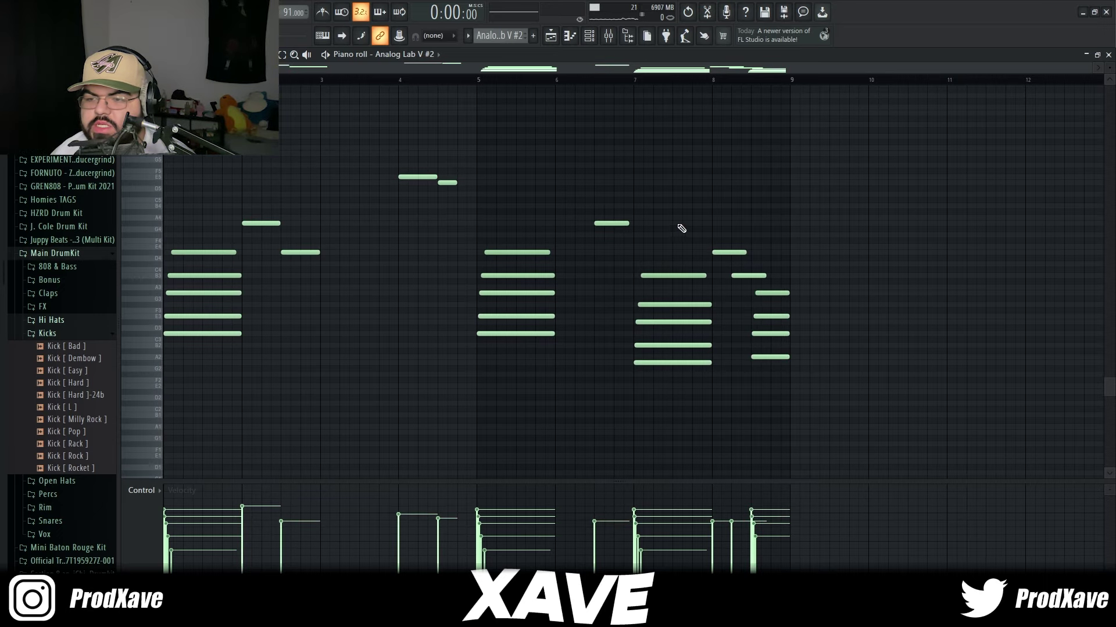
# Inspect Analog Lab V #2's mixer effects: Decimort 2, EffectRack, Fruity parametric EQ 2, Portal and ValhallaVintageVerb
pyautogui.click(550, 37)
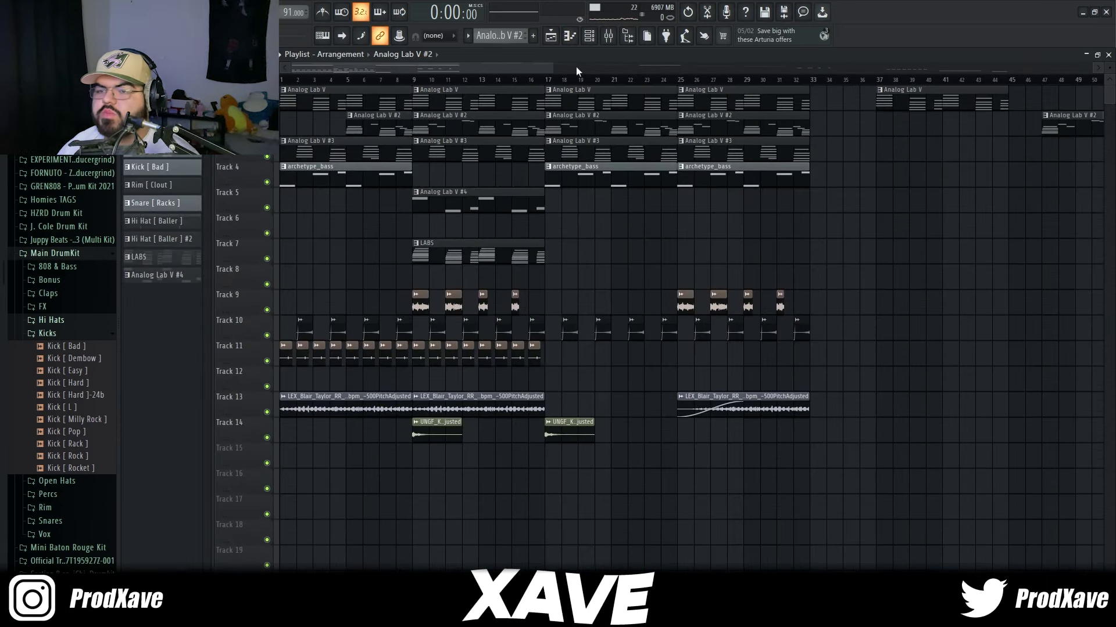
pyautogui.click(609, 35)
pyautogui.click(1023, 91)
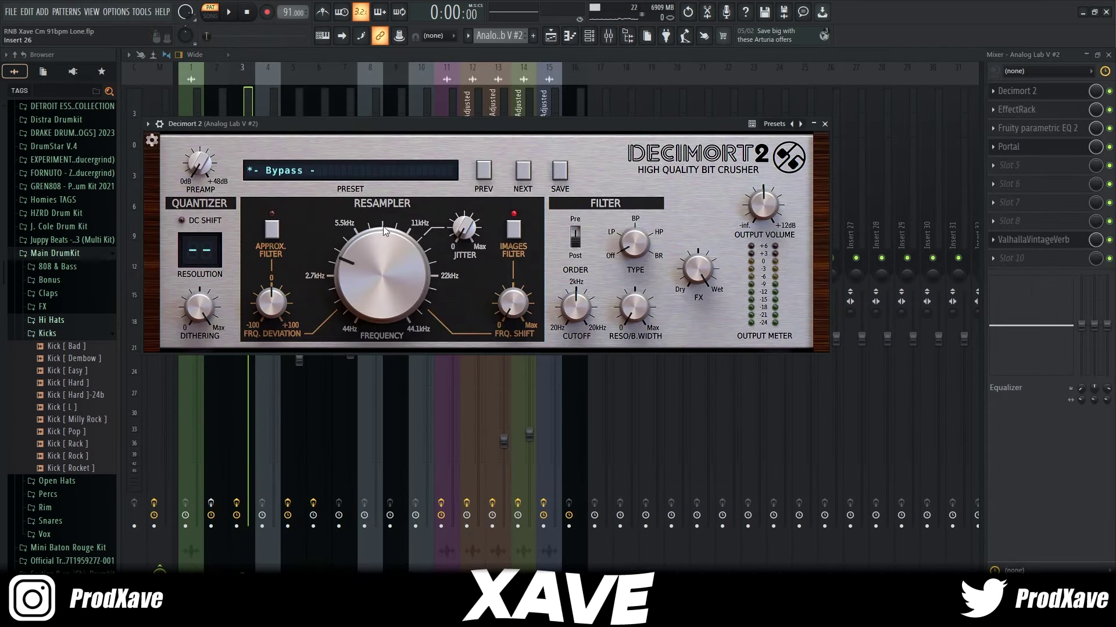
pyautogui.click(1020, 111)
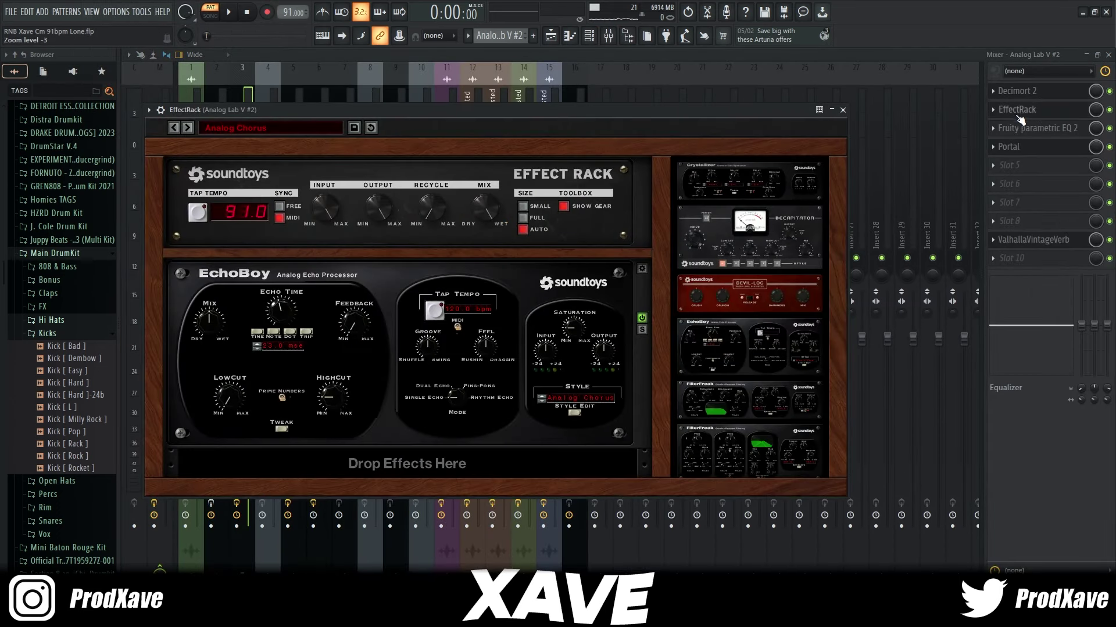
pyautogui.click(1043, 128)
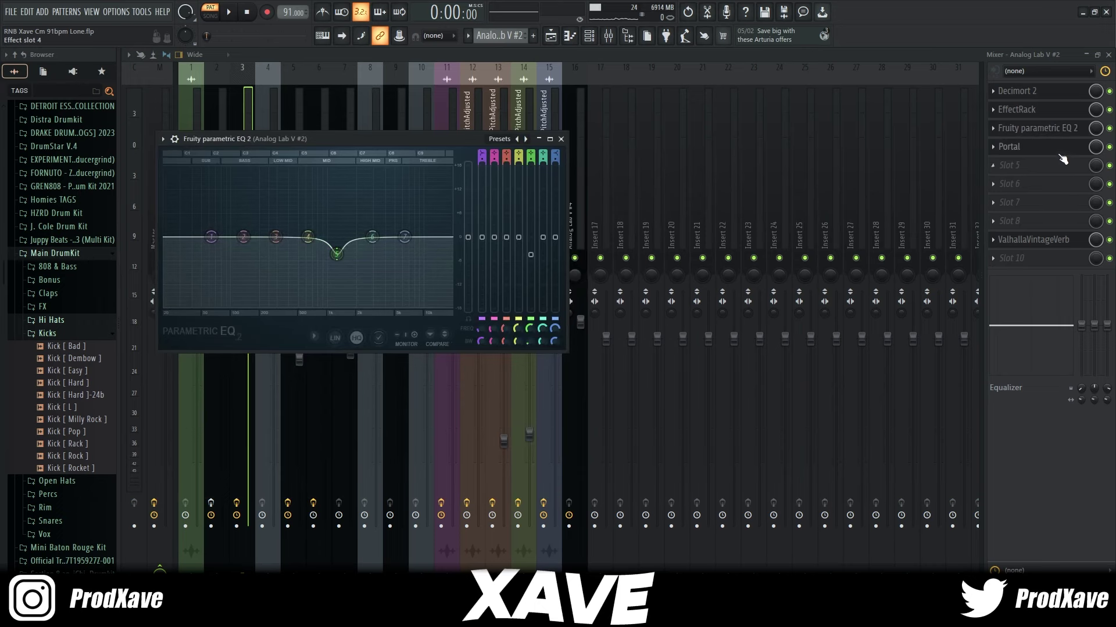
pyautogui.click(1058, 149)
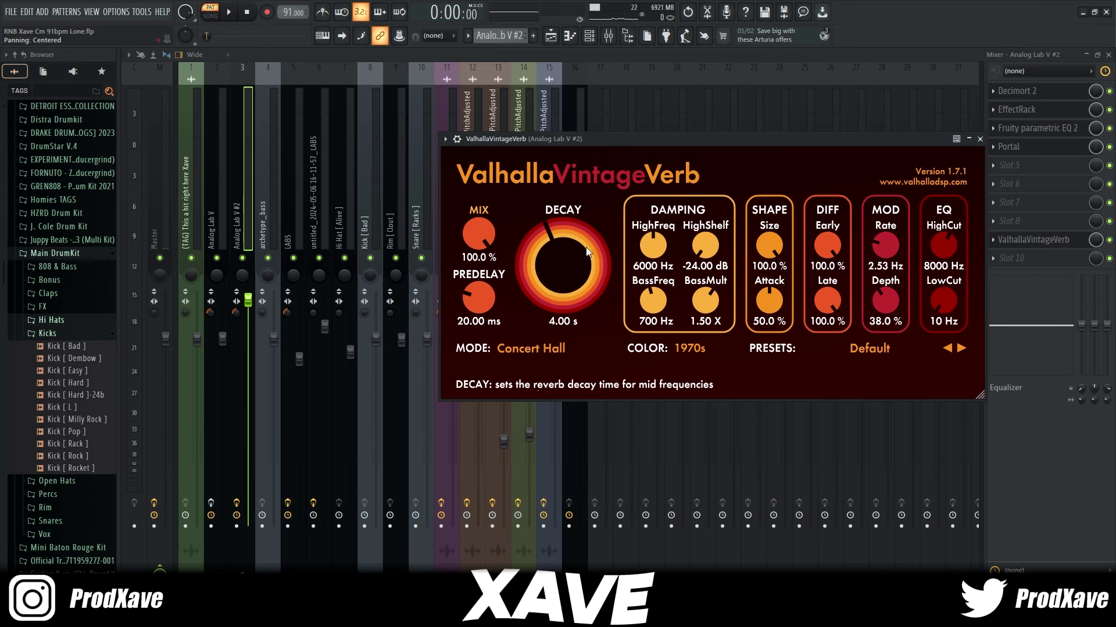
pyautogui.click(979, 140)
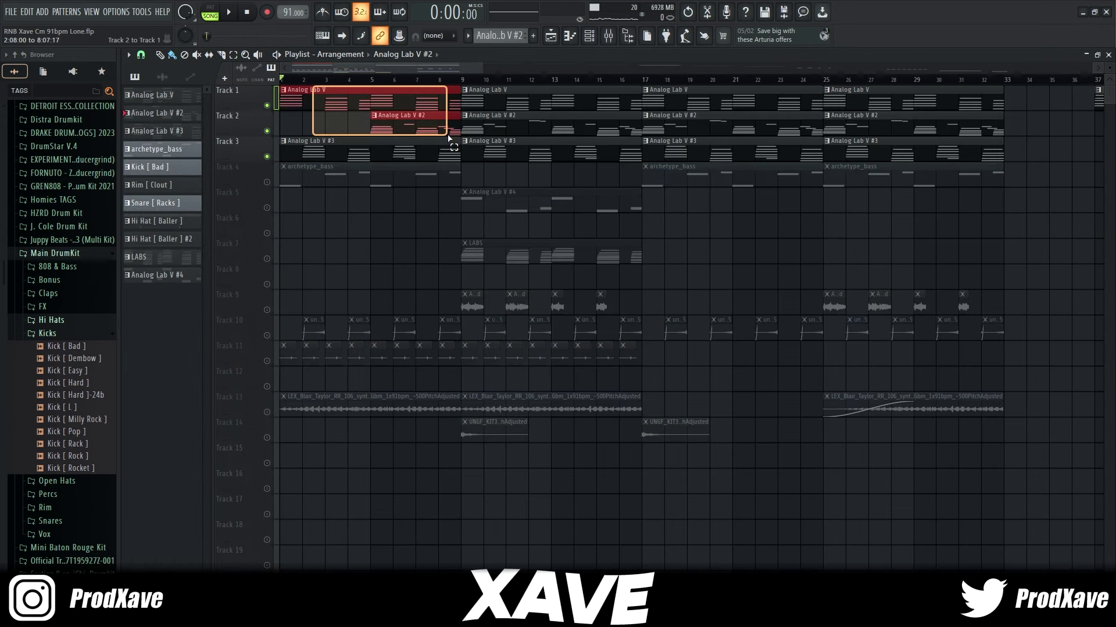
# Mark out the opening Analog Lab V and Analog Lab V #2 clips on Tracks 1 and 2 in the playlist
pyautogui.moveTo(449, 138); pyautogui.dragTo(448, 137)
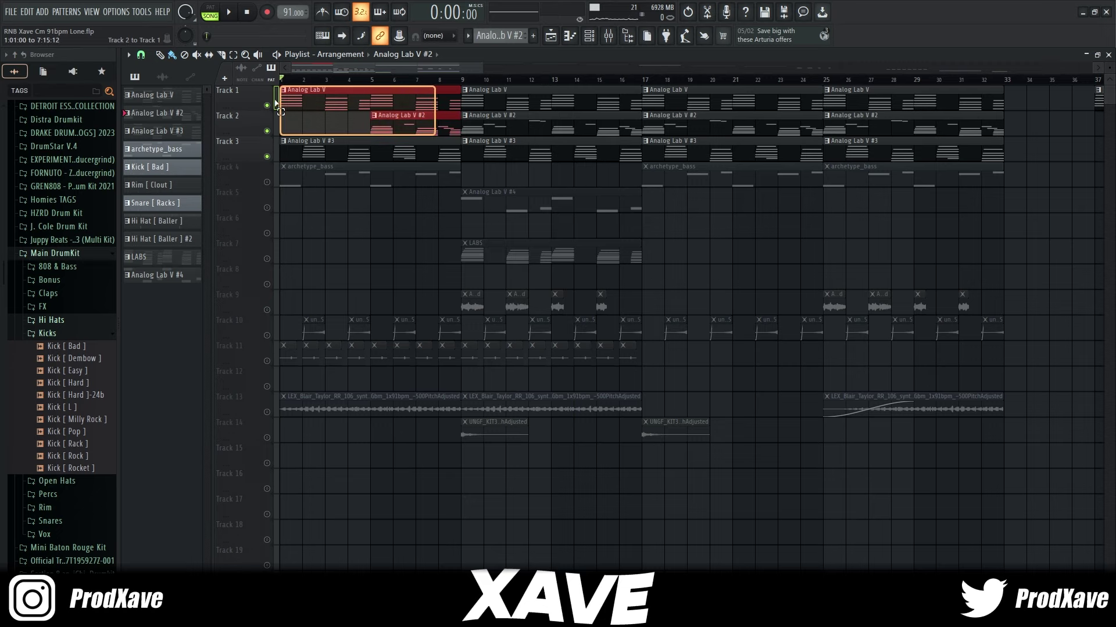
pyautogui.moveTo(275, 103); pyautogui.dragTo(276, 102)
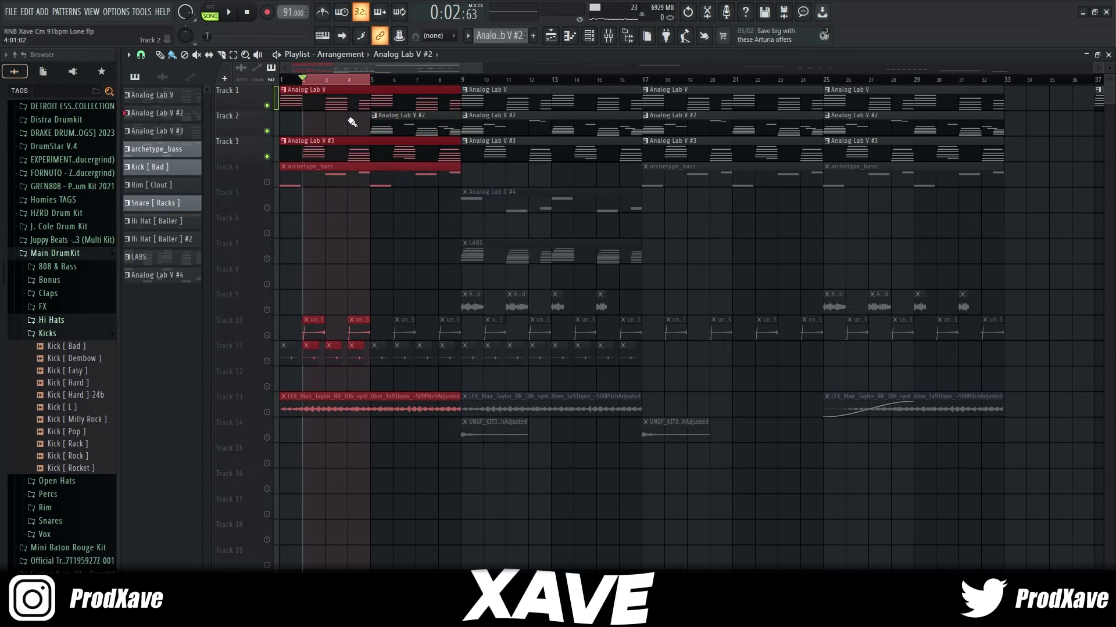
# Open the Analog Lab V #3 instrument from the channel rack and show its preset list
pyautogui.click(589, 36)
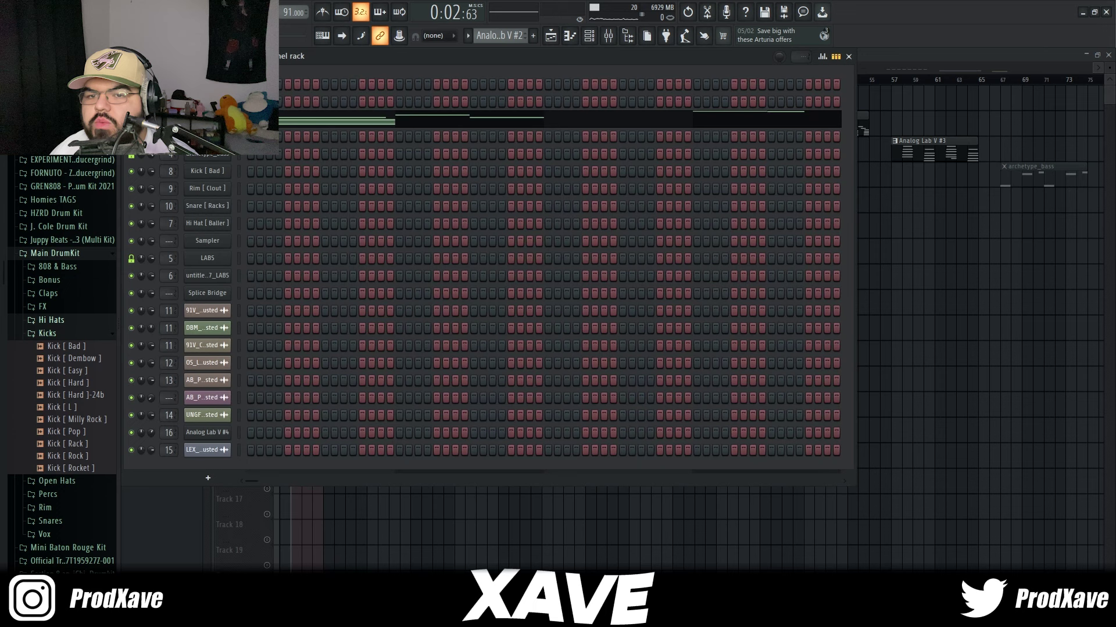
pyautogui.click(208, 136)
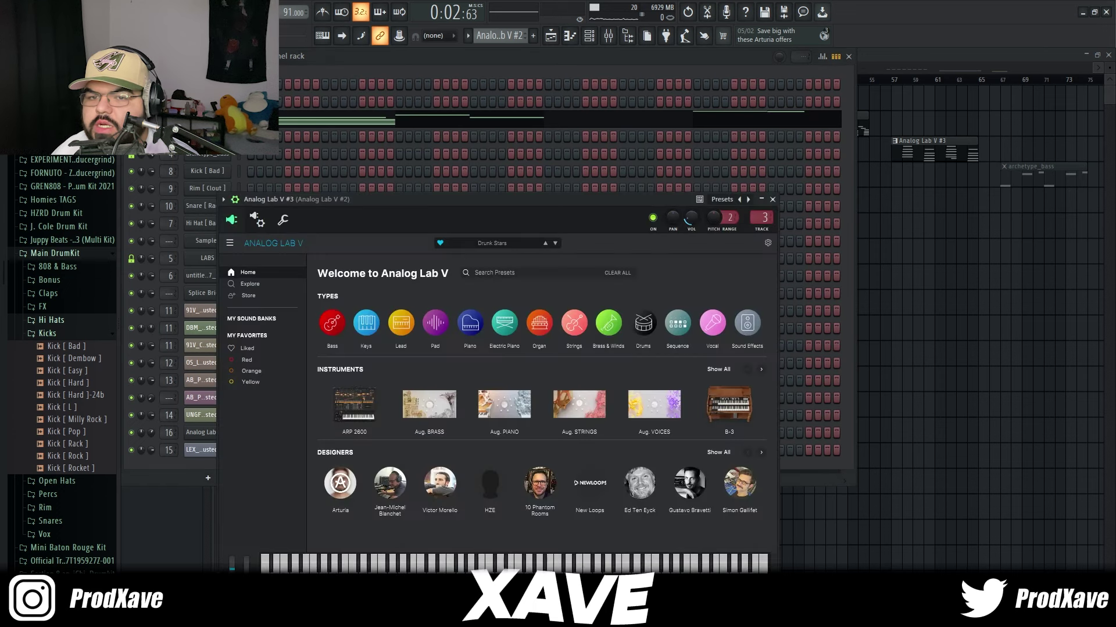
pyautogui.click(283, 287)
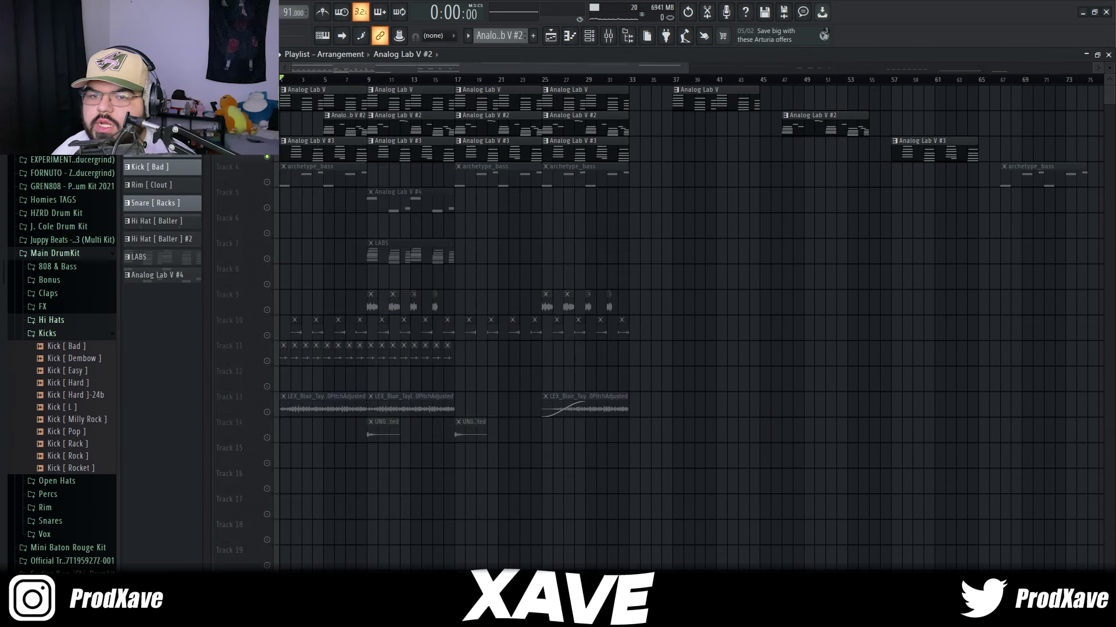
# Play the arrangement while following the Analog Lab V #3 chords in the piano roll, and return to the playlist
pyautogui.press('space')
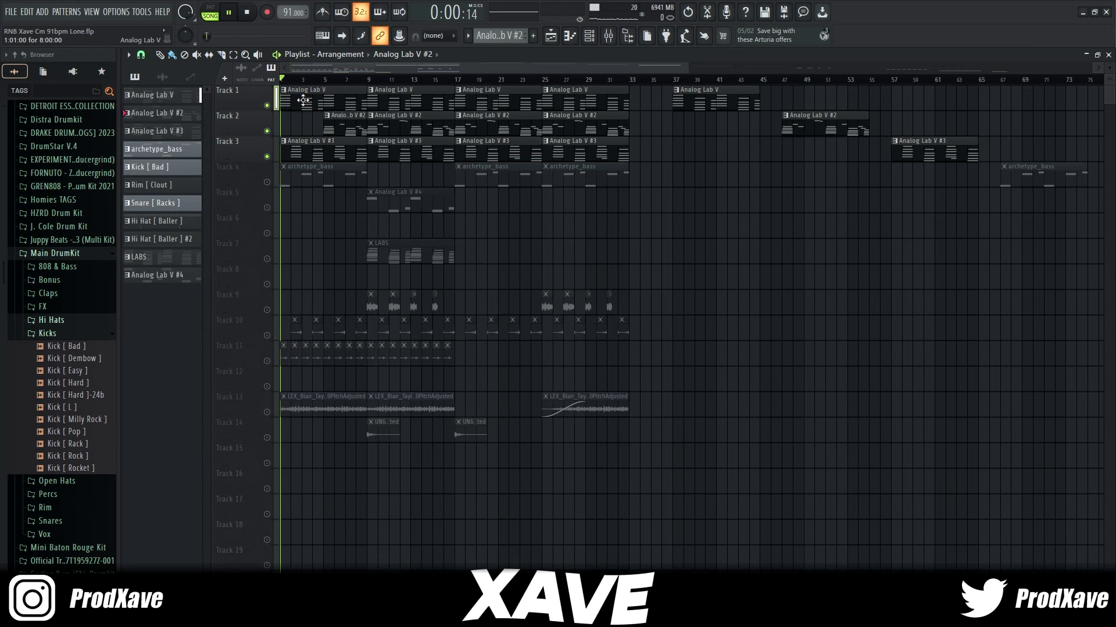
pyautogui.doubleClick(307, 143)
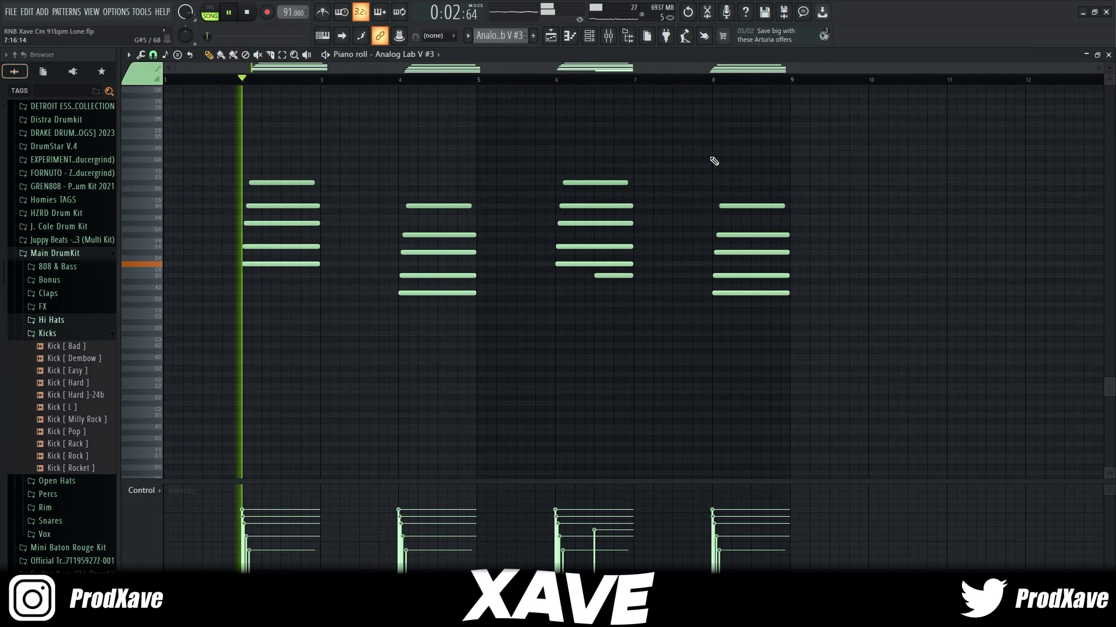
pyautogui.scroll(-2, 756, 157)
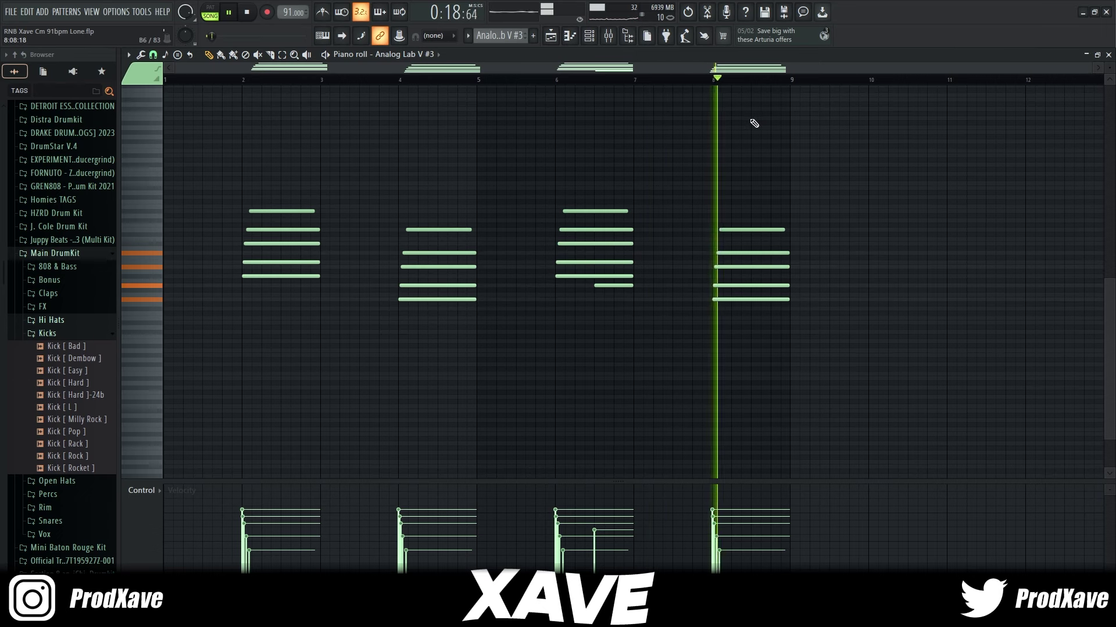
pyautogui.click(550, 38)
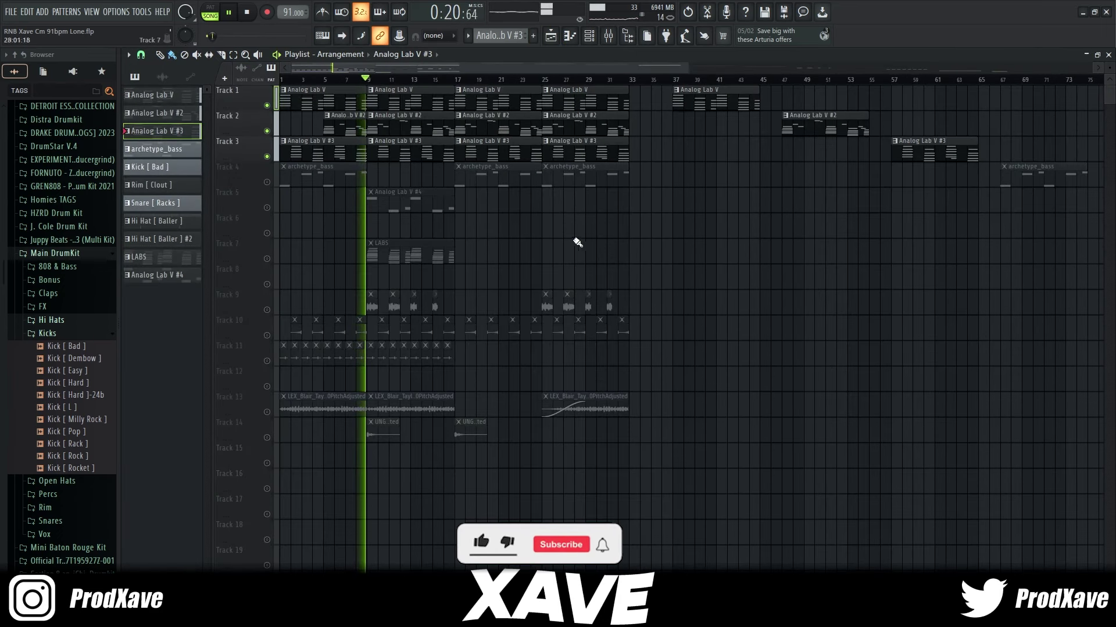
# Unmute Track 4 and review the archetype_bass notes in the piano roll before returning to the playlist
pyautogui.click(267, 182)
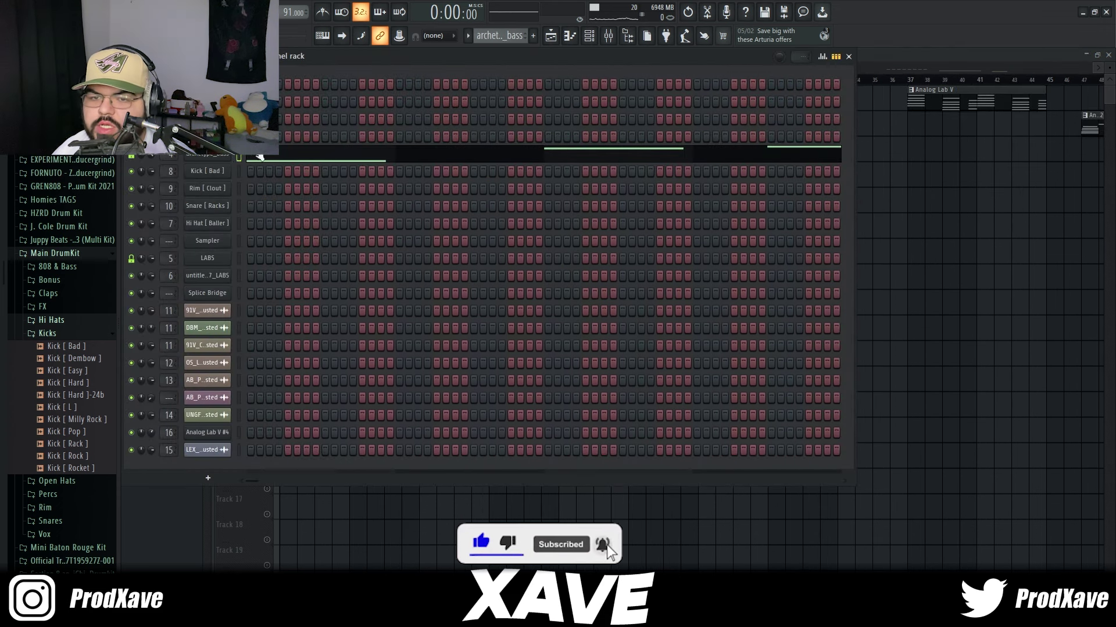
pyautogui.press('F6')
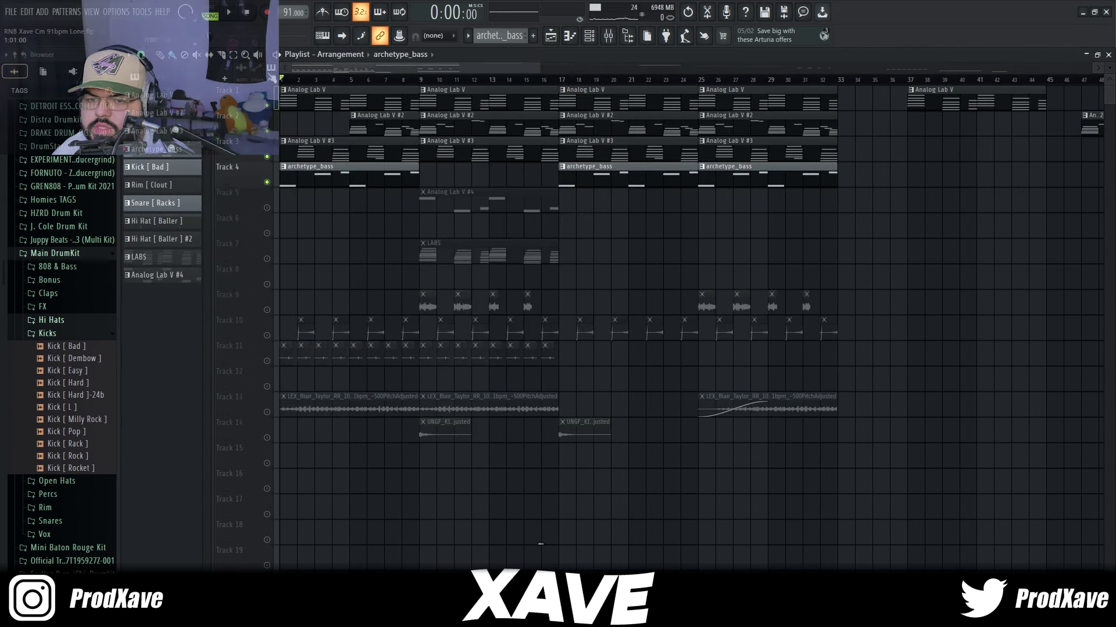
pyautogui.press('F7')
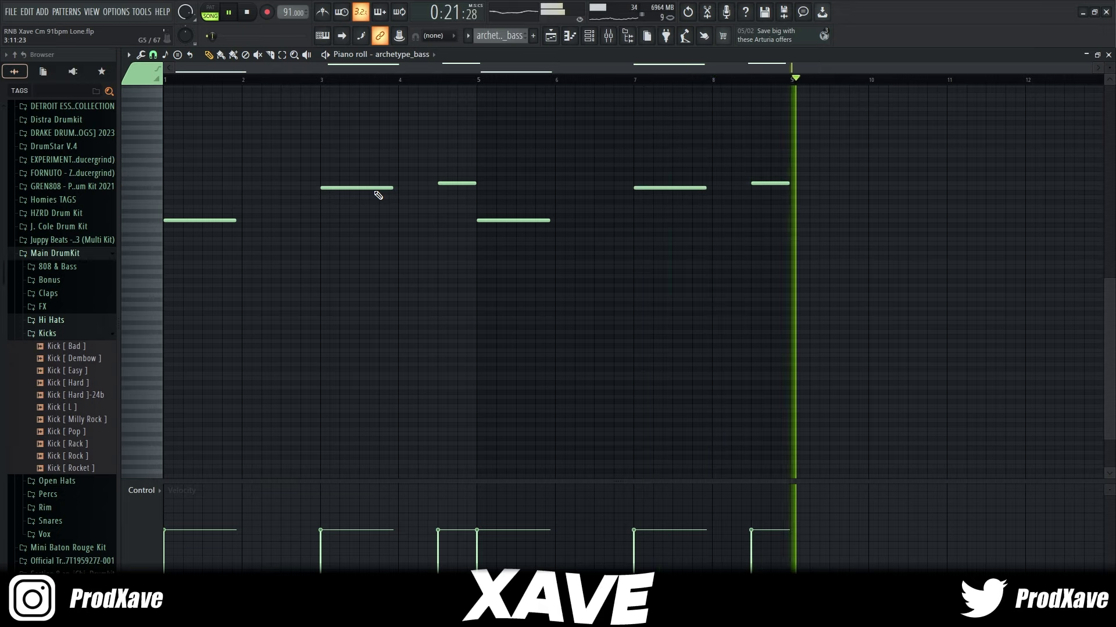
pyautogui.click(550, 35)
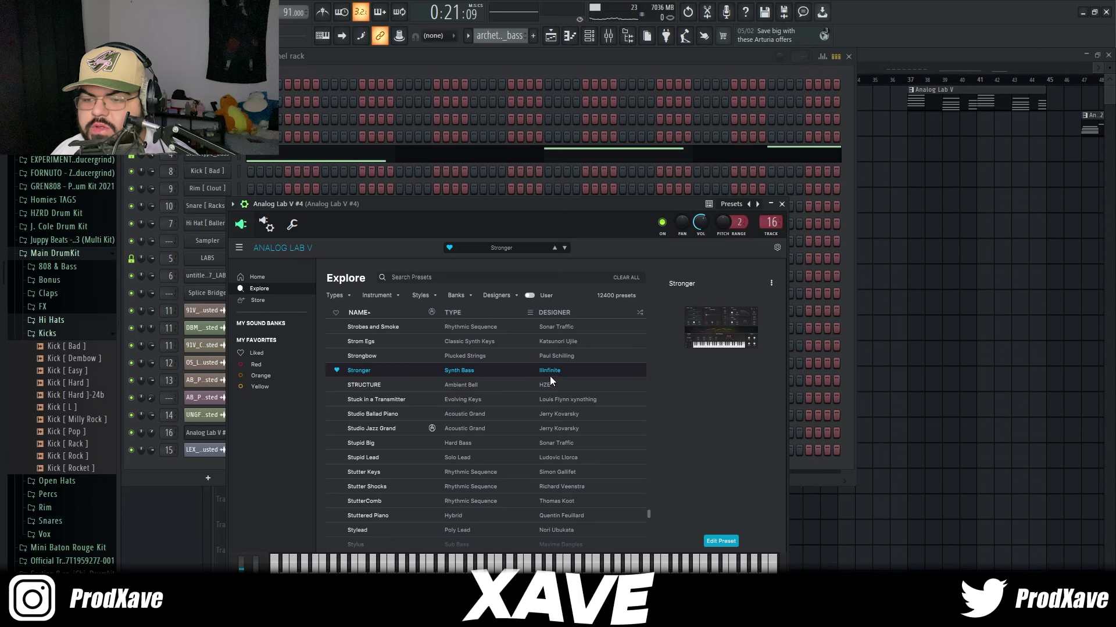
# Close the Analog Lab V #4 instrument and channel rack, and play the Track 5 clip from its piano roll
pyautogui.click(781, 204)
pyautogui.click(848, 56)
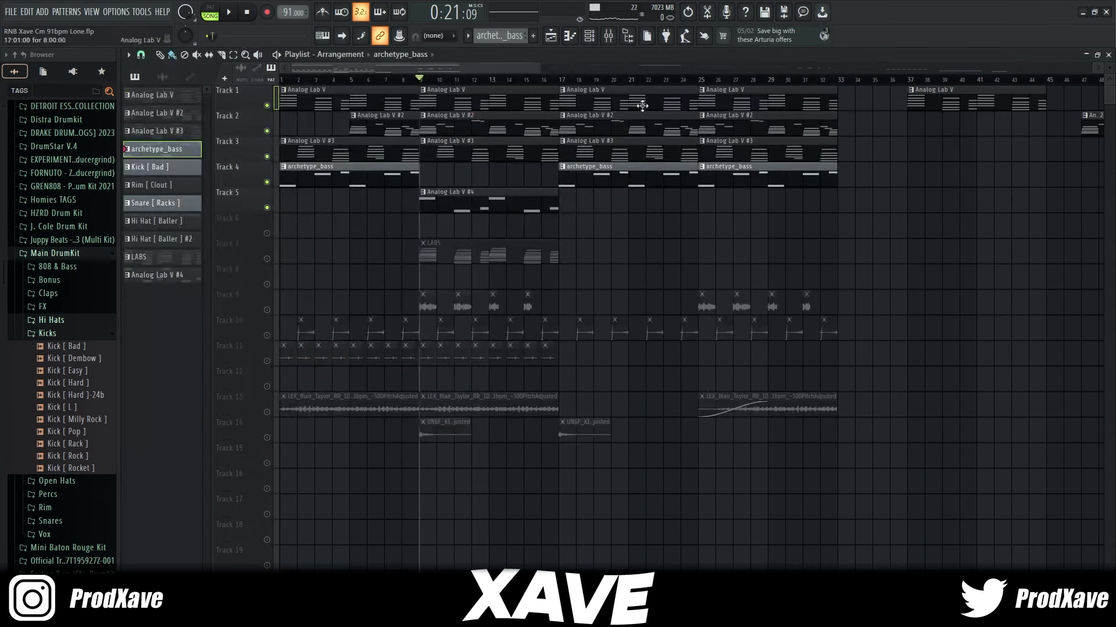
pyautogui.doubleClick(458, 196)
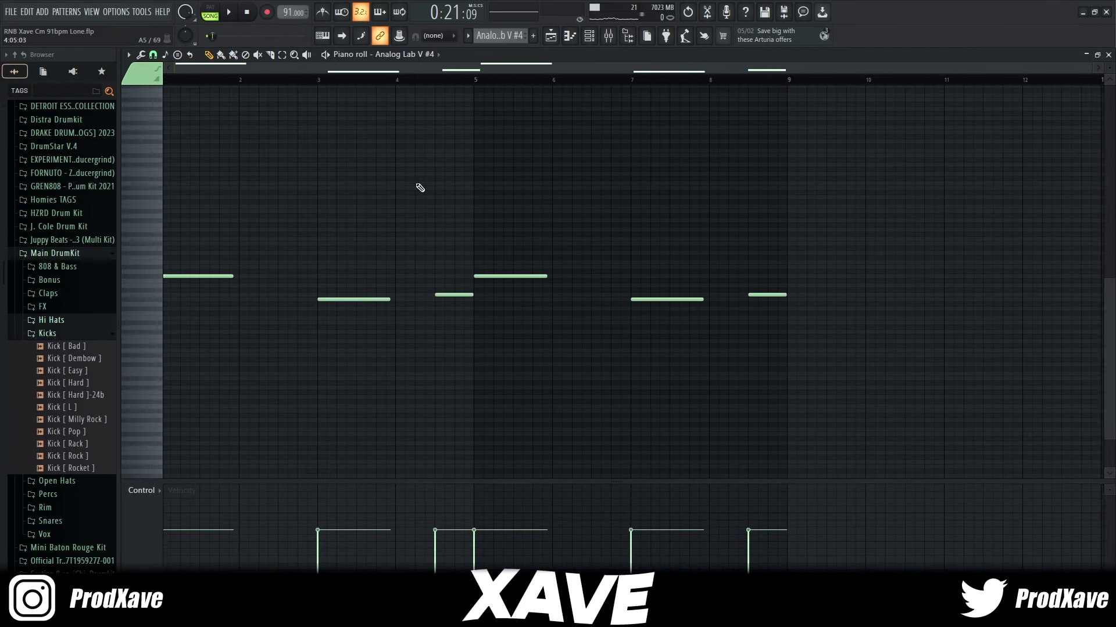
pyautogui.press('space')
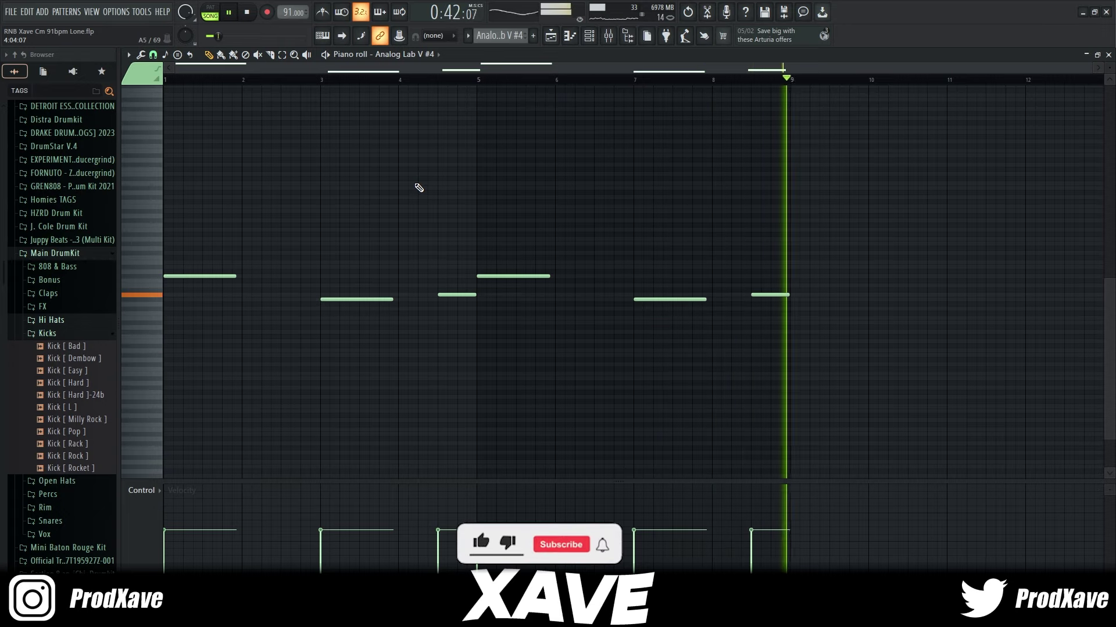
# Stop playback and show the LABS instrument's Soft Piano preset, closing it and returning to the playlist
pyautogui.press('space')
pyautogui.click(550, 37)
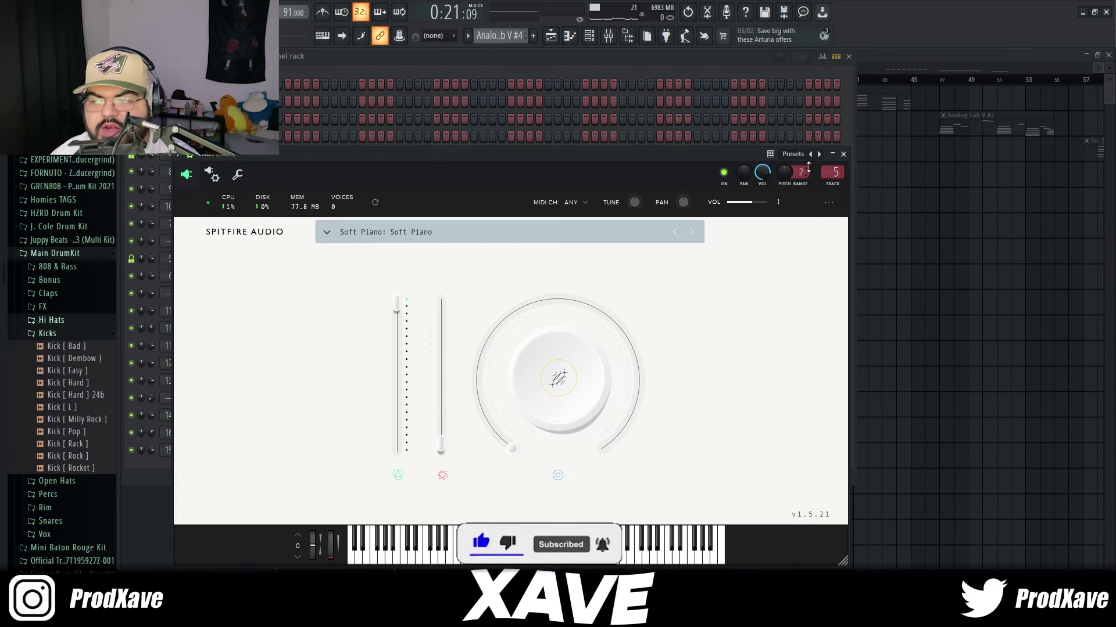
pyautogui.click(843, 154)
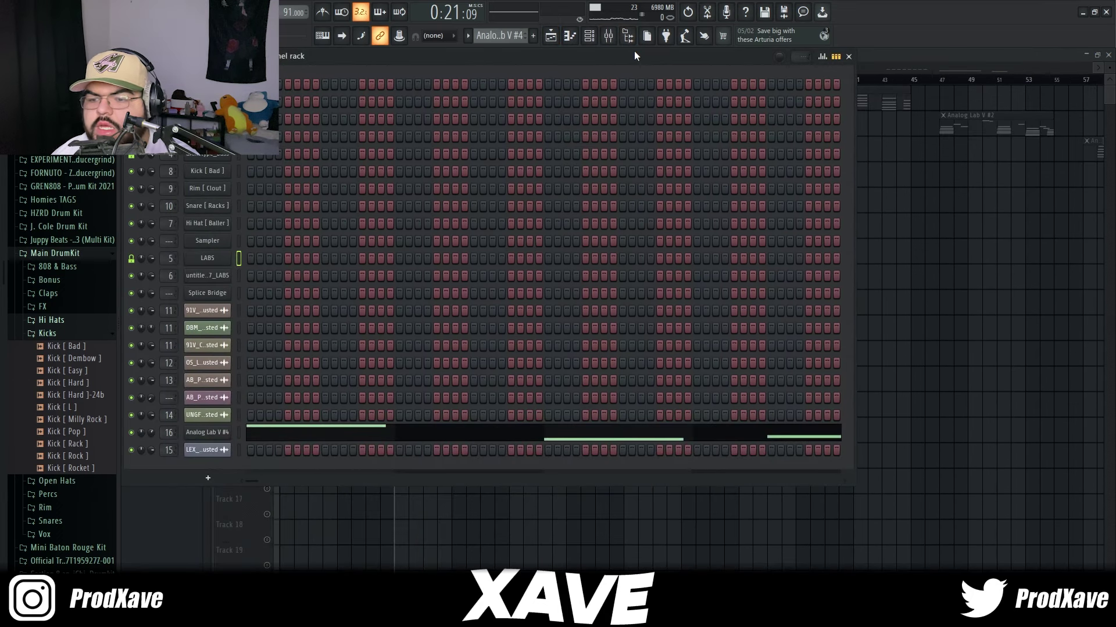
pyautogui.click(550, 36)
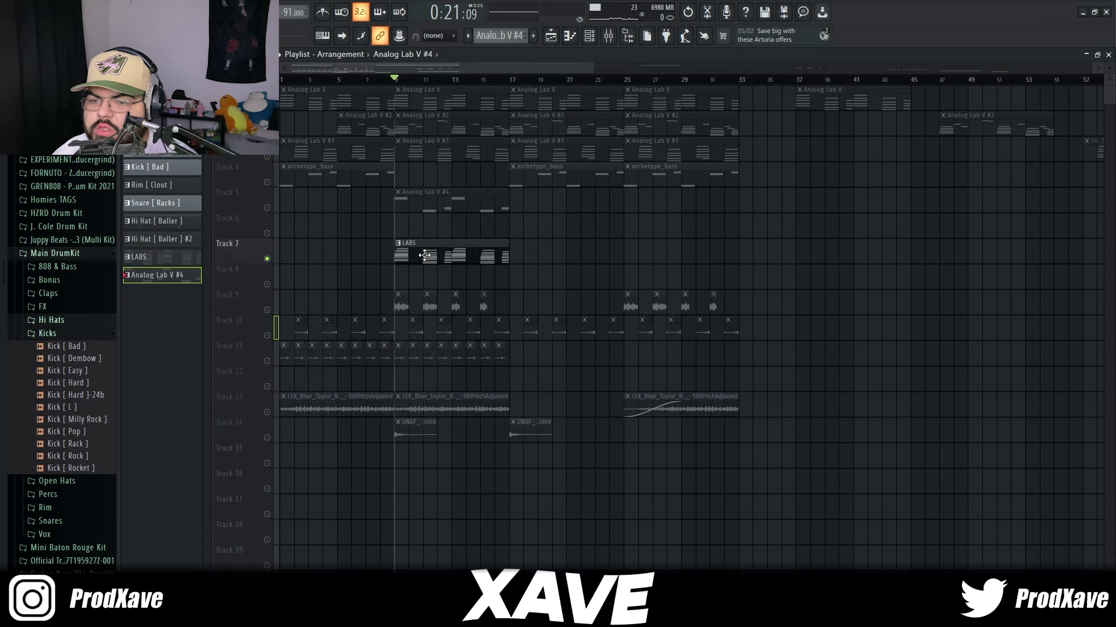
# Open the Track 7 LABS clip in the piano roll and play its chord notes through once
pyautogui.doubleClick(399, 253)
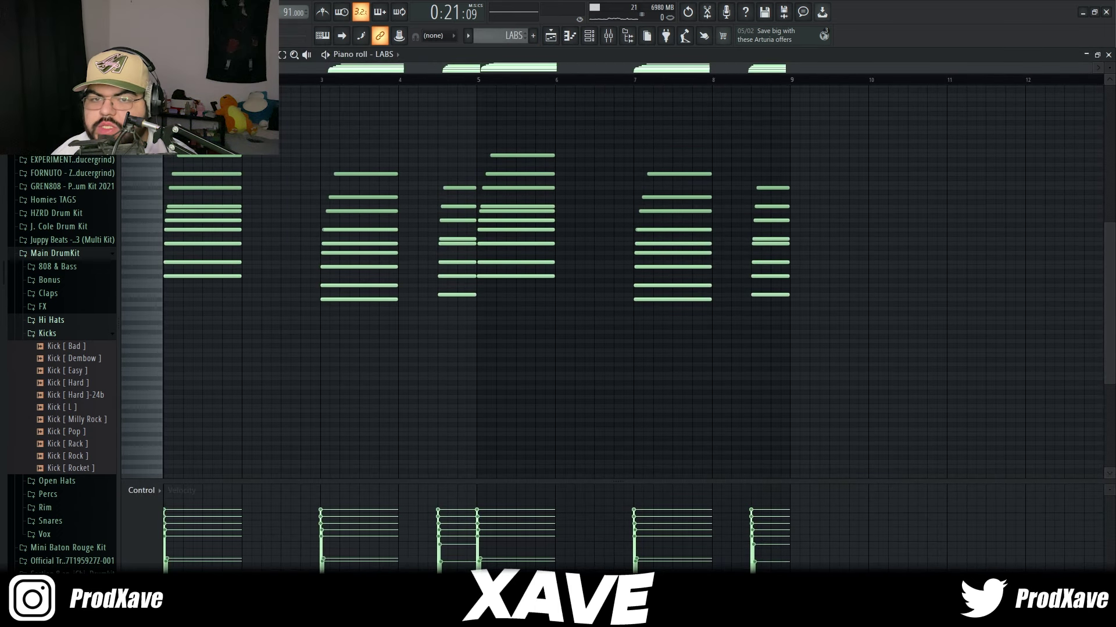
pyautogui.press('space')
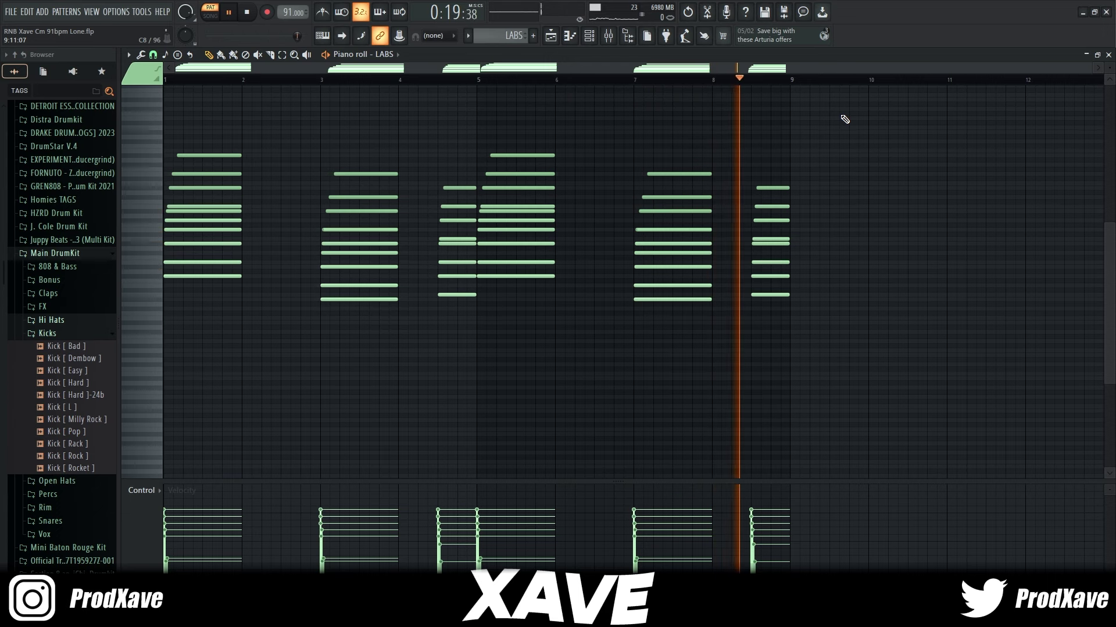
pyautogui.press('space')
# In the LABS mixer track's Fruity parametric EQ 2, raise the low cut and lower the high cut to leave a midrange band
pyautogui.click(607, 36)
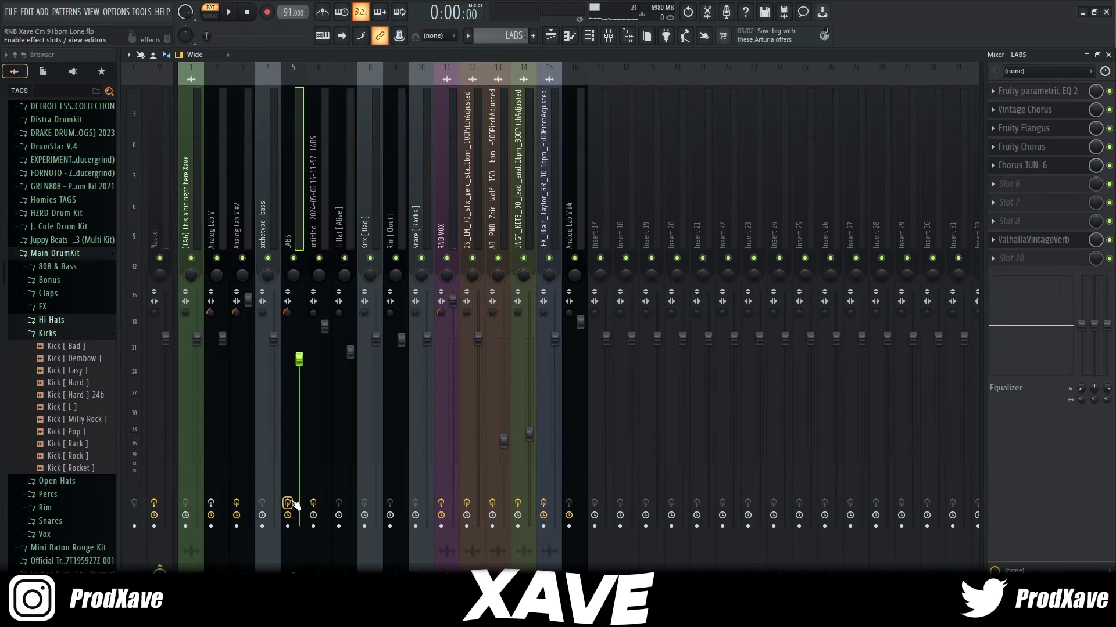
pyautogui.press('space')
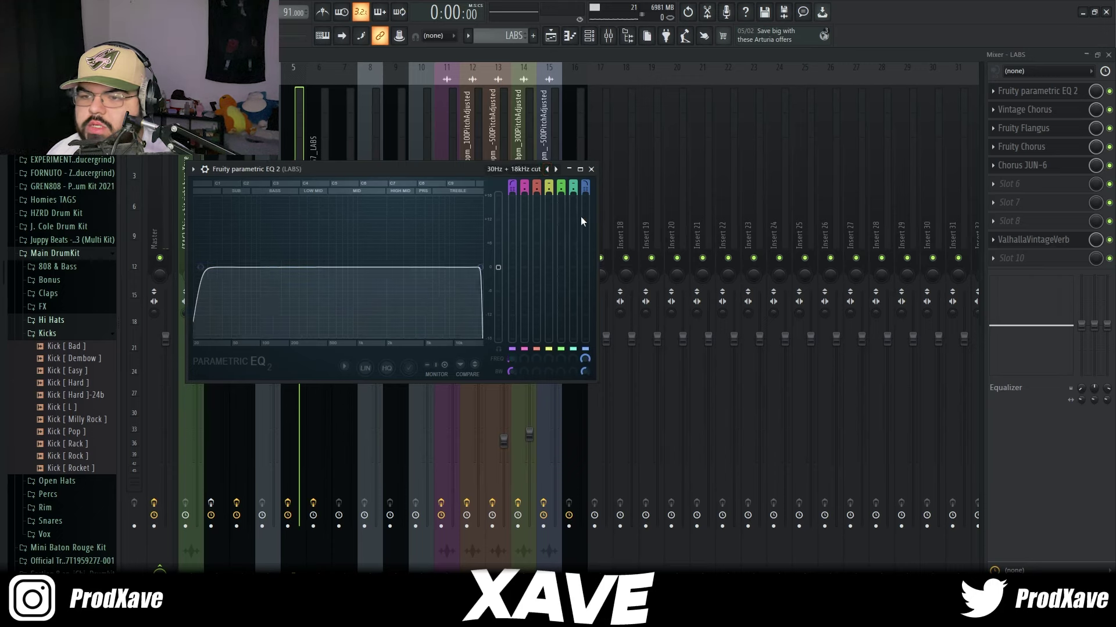
pyautogui.moveTo(481, 265); pyautogui.dragTo(401, 267)
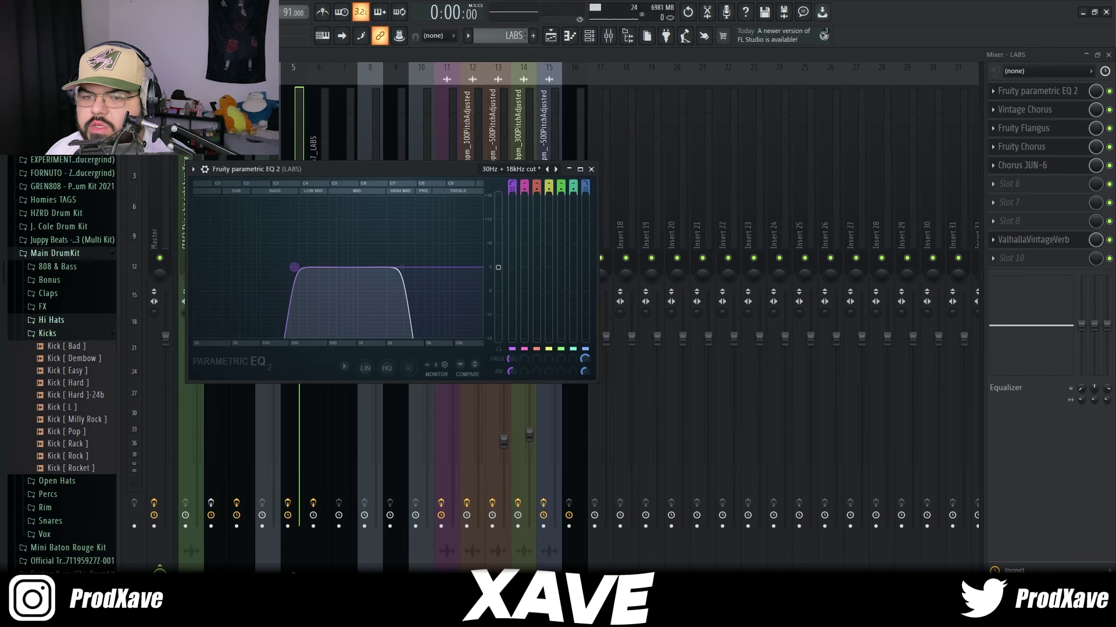
pyautogui.click(591, 169)
# Review the LABS track's Vintage Chorus, Fruity Flangus, Fruity Chorus, Chorus JUN-6 and ValhallaVintageVerb settings
pyautogui.click(1022, 114)
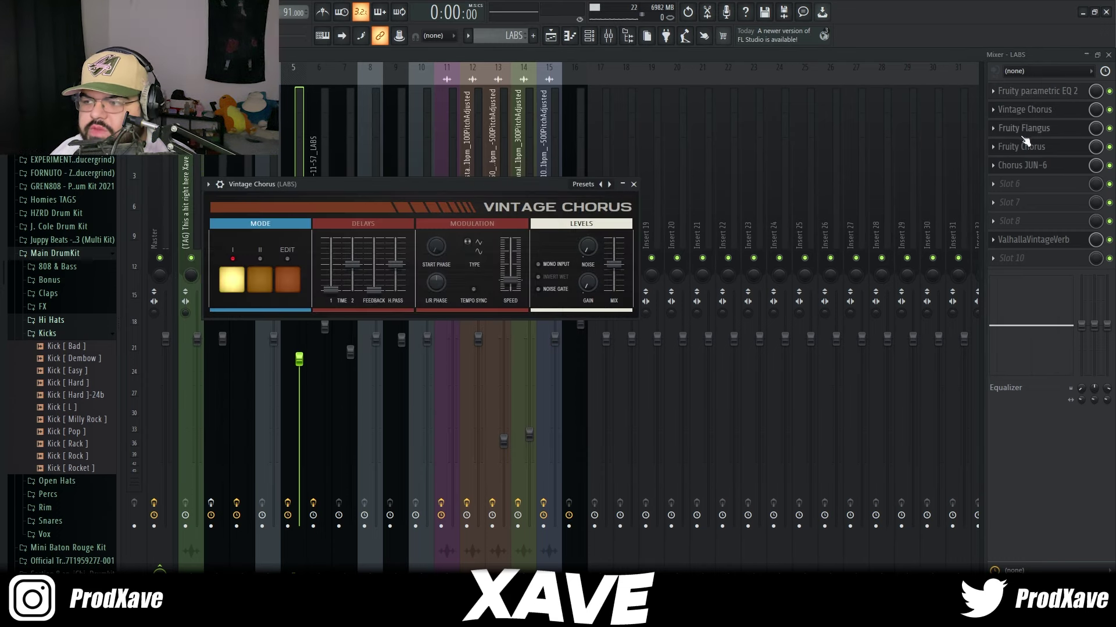
pyautogui.click(1025, 129)
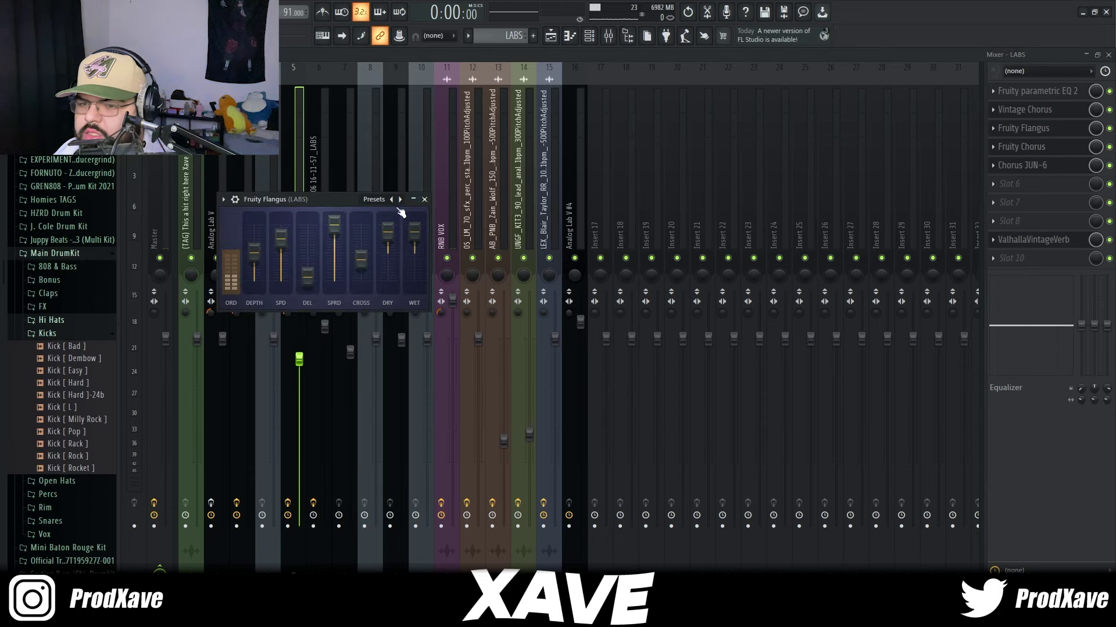
pyautogui.click(1029, 147)
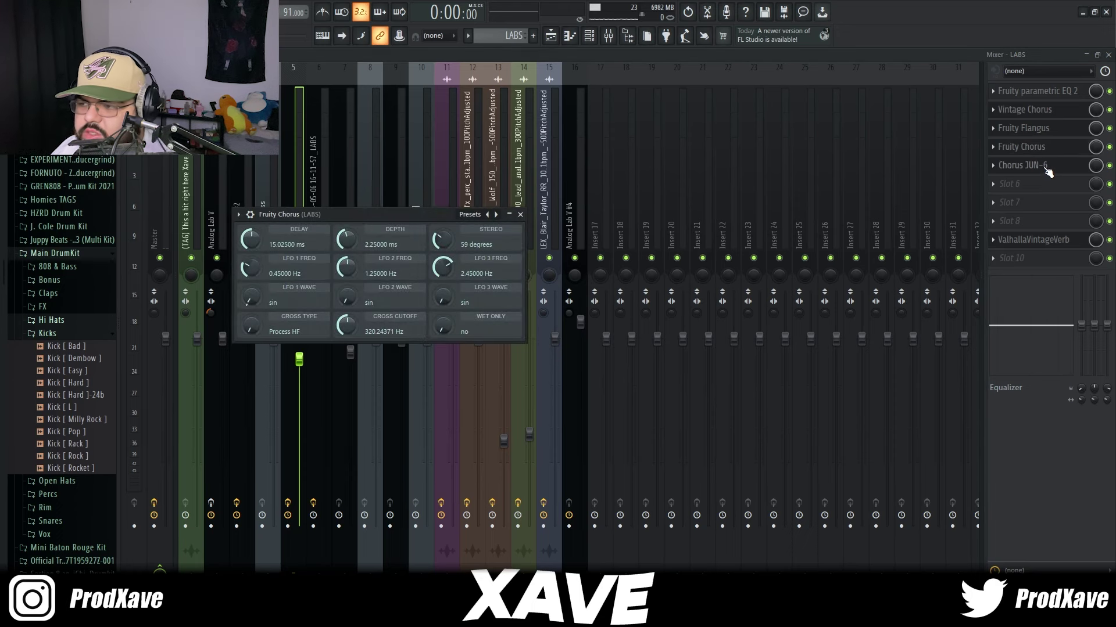
pyautogui.click(1045, 166)
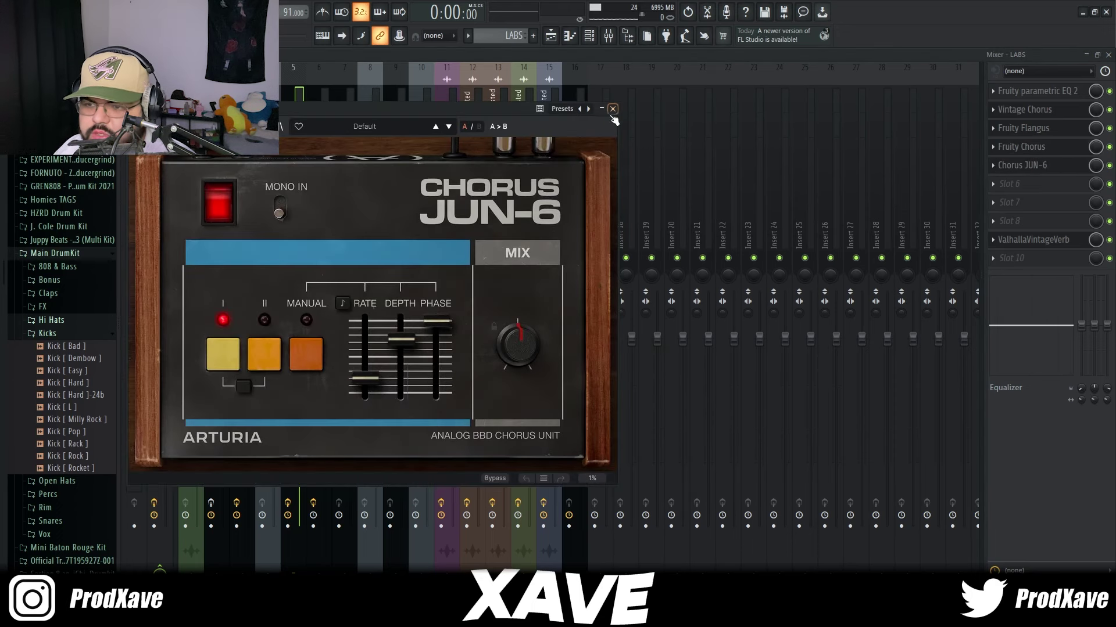
pyautogui.click(612, 109)
pyautogui.click(1017, 245)
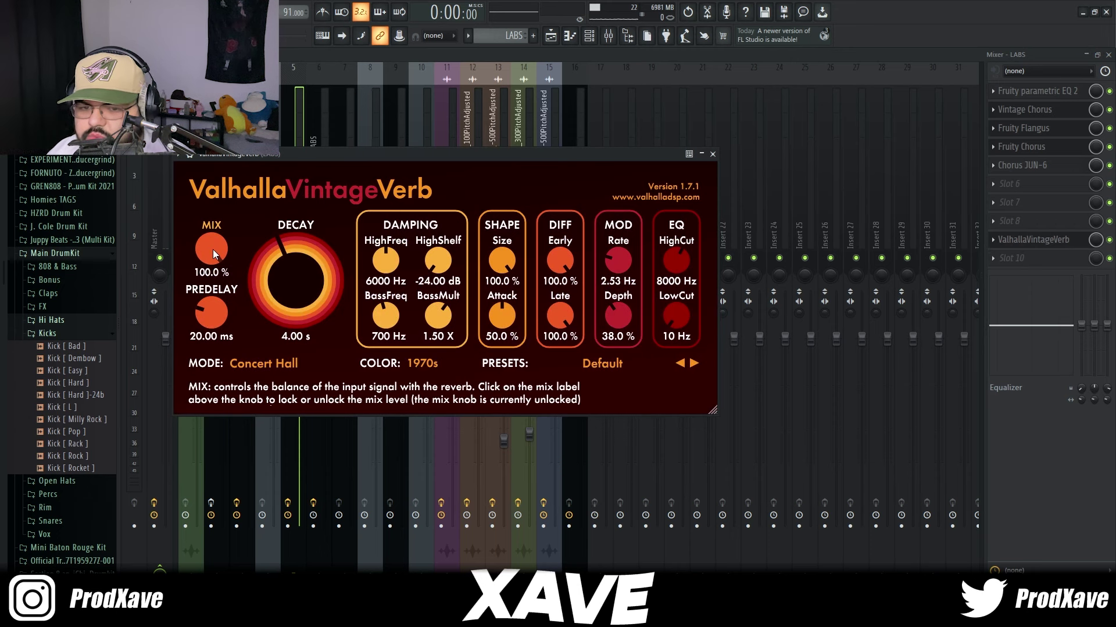
pyautogui.click(713, 154)
# Return to the playlist and unmute Tracks 4, 3, 2 and 1
pyautogui.press('F5')
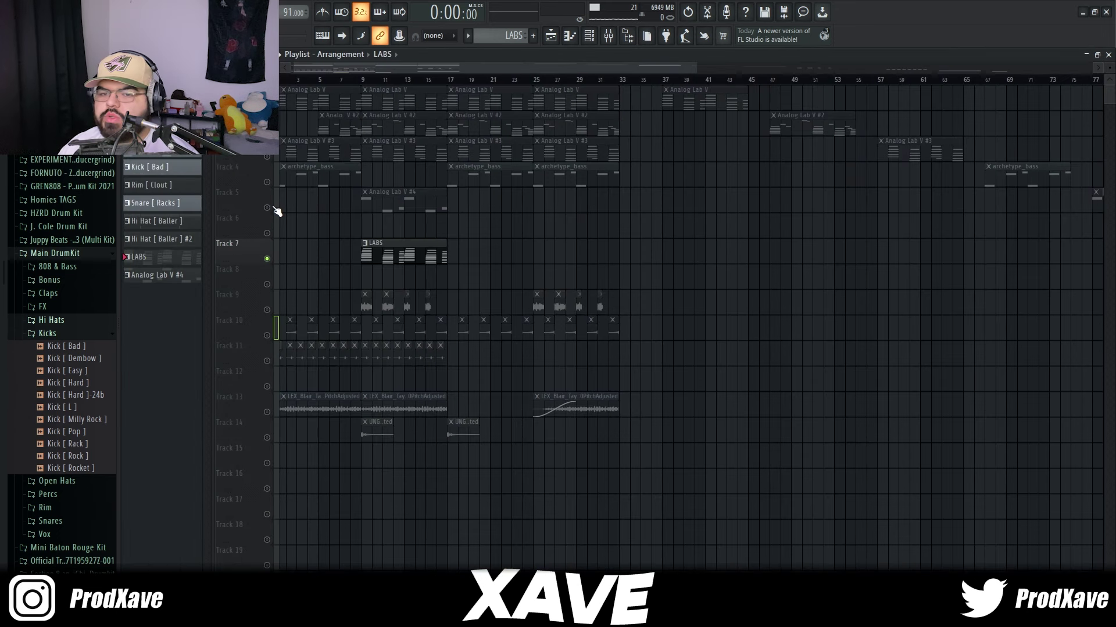
pyautogui.click(267, 182)
pyautogui.click(268, 157)
pyautogui.click(268, 131)
pyautogui.click(268, 106)
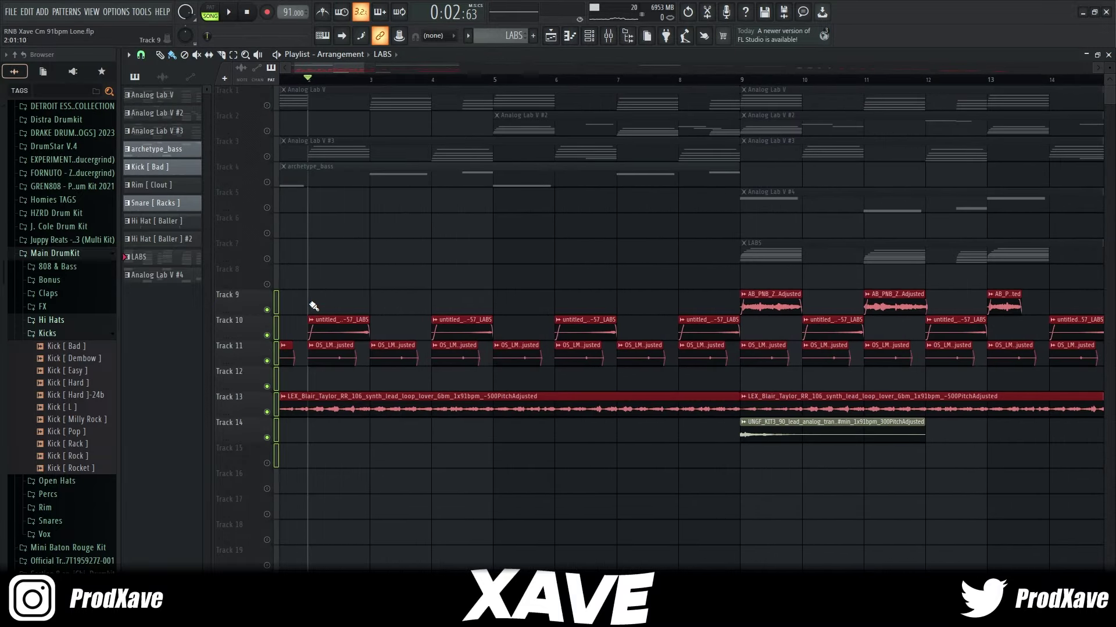
# Look over the audio clips on the lower playlist tracks and play the soloed Track 9 synth lead clips from bar 9
pyautogui.scroll(4, 314, 311)
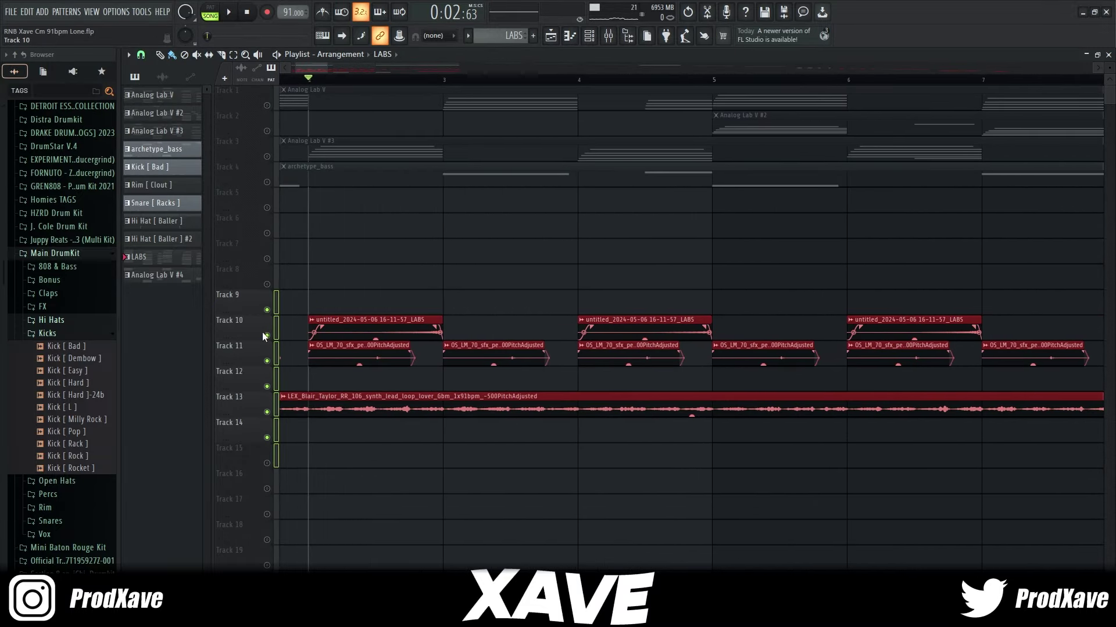
pyautogui.scroll(-4, 425, 287)
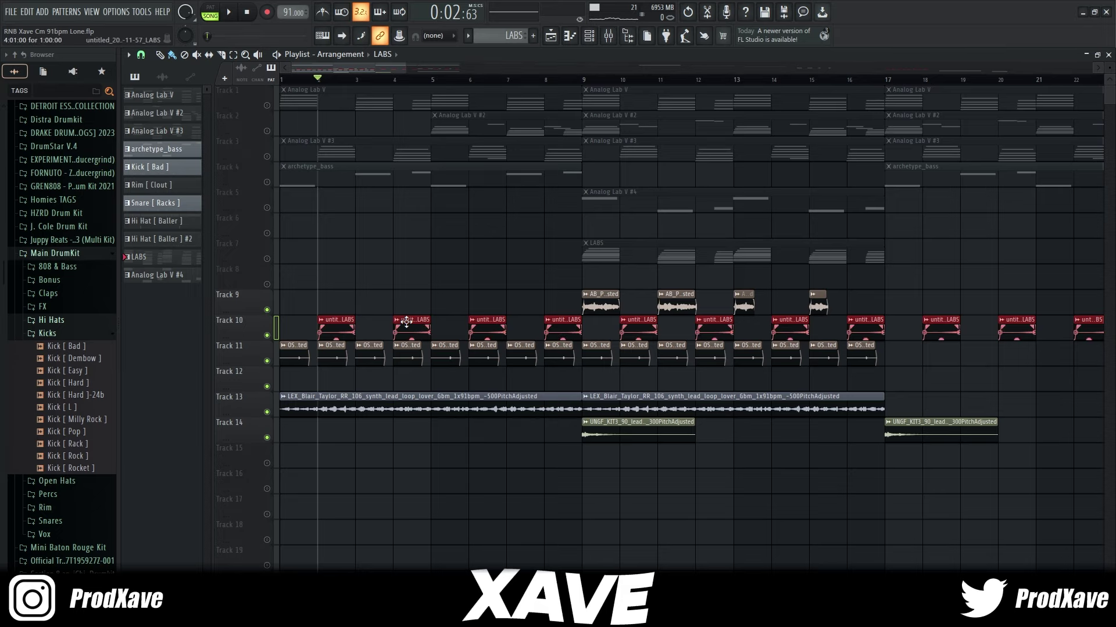
pyautogui.moveTo(632, 257); pyautogui.dragTo(621, 262)
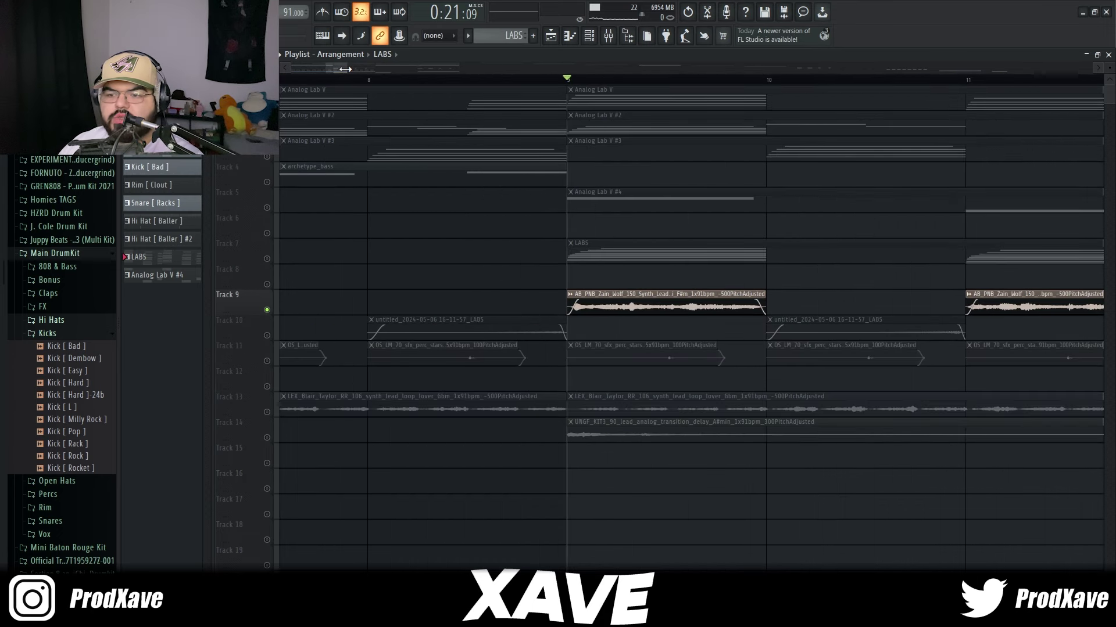
pyautogui.scroll(-3, 487, 271)
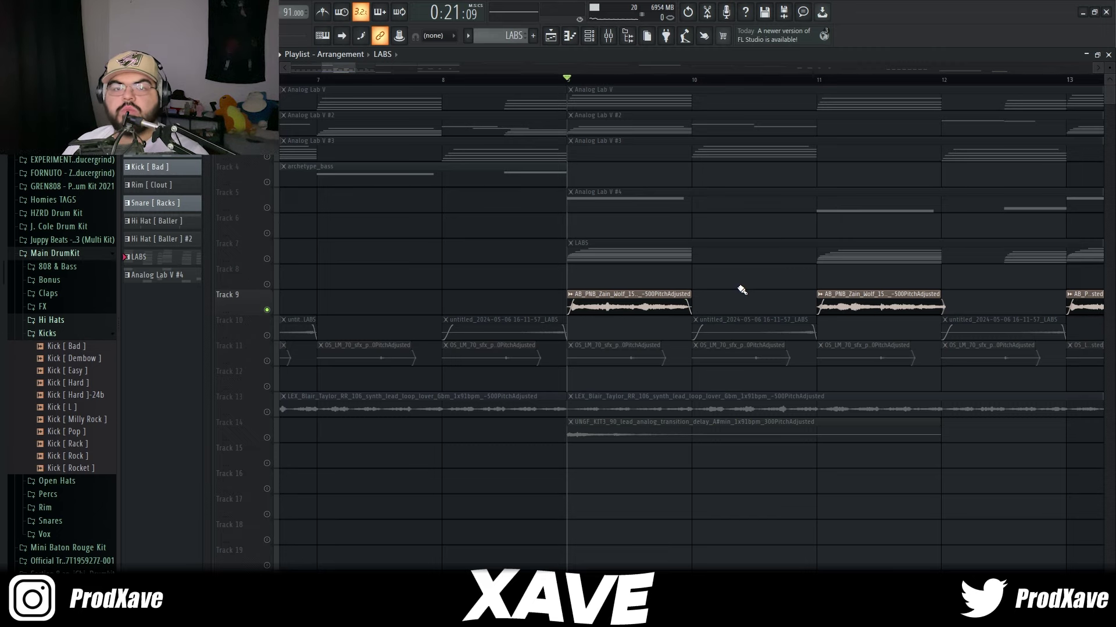
pyautogui.press('space')
pyautogui.scroll(-1, 739, 290)
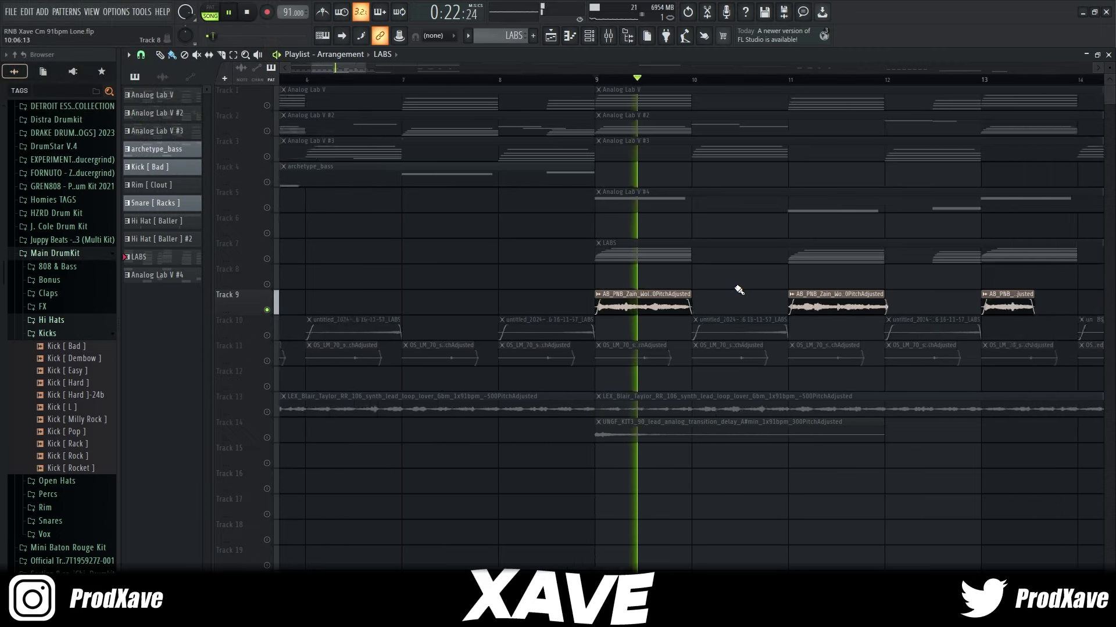
pyautogui.scroll(-4, 739, 290)
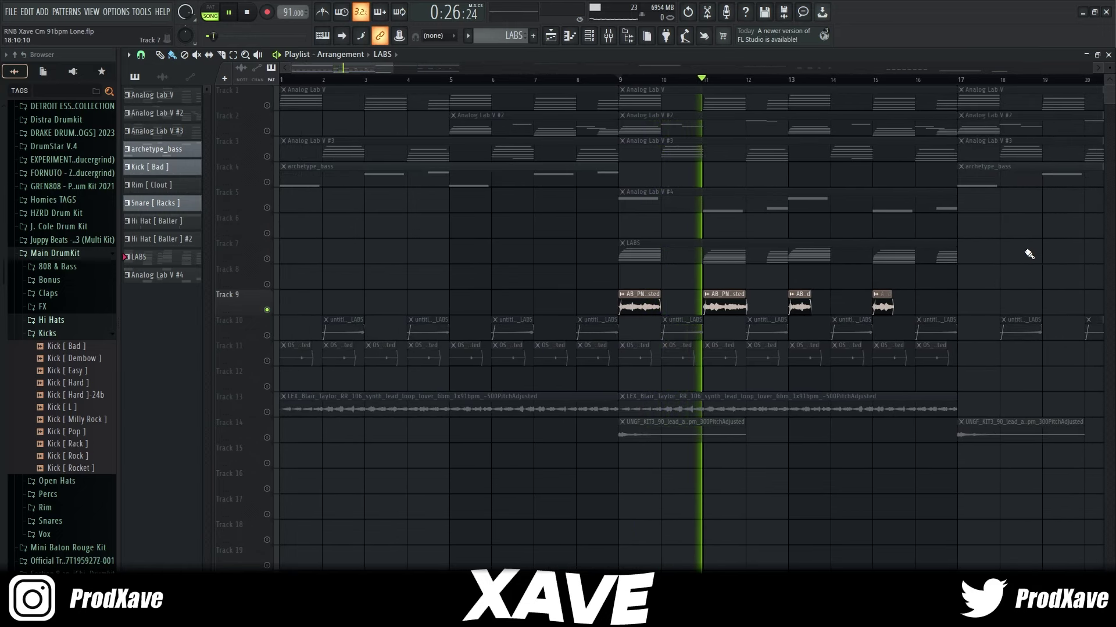
pyautogui.press('space')
# Review the FabFilter Pro-Q 3, Fruity parametric EQ 2, Ambience and Portal effects on the Track 9 synth lead's mixer track
pyautogui.press('F9')
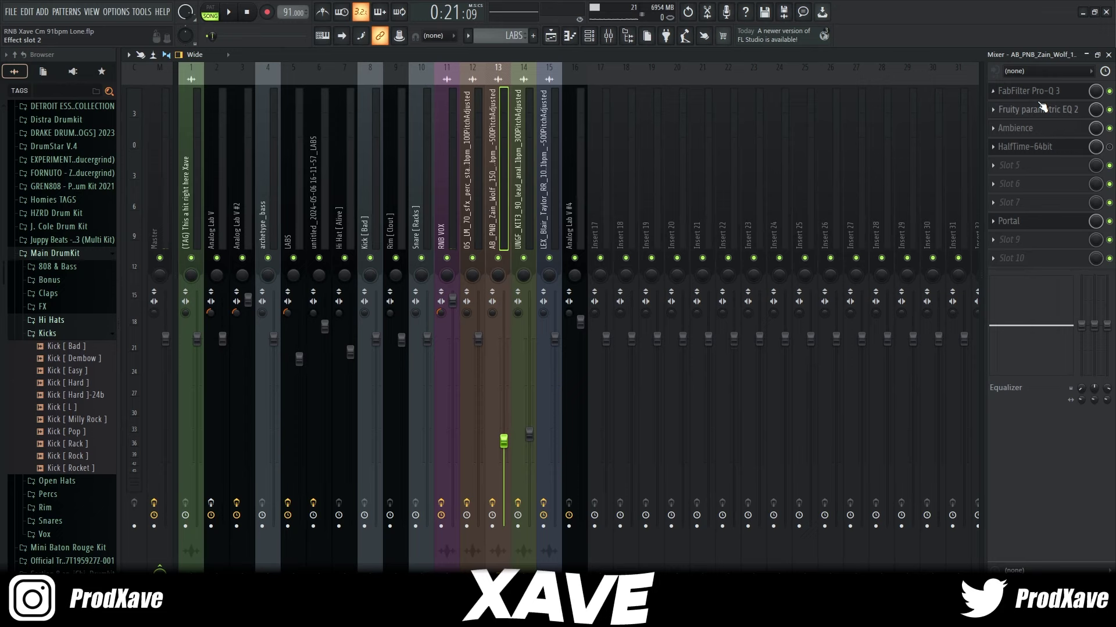
pyautogui.click(1036, 94)
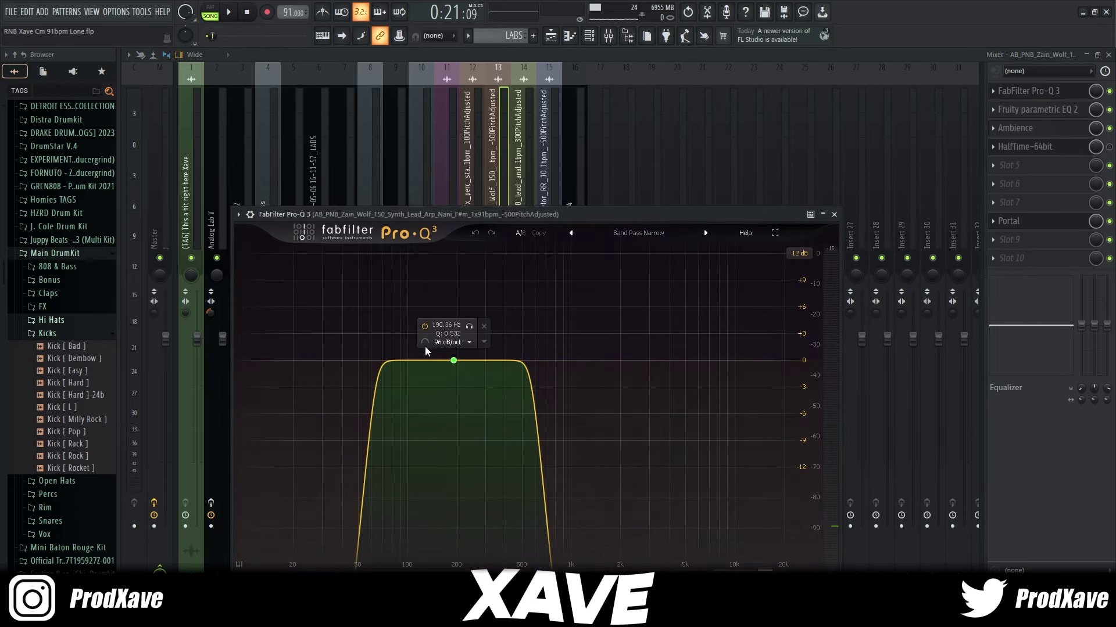
pyautogui.click(1054, 110)
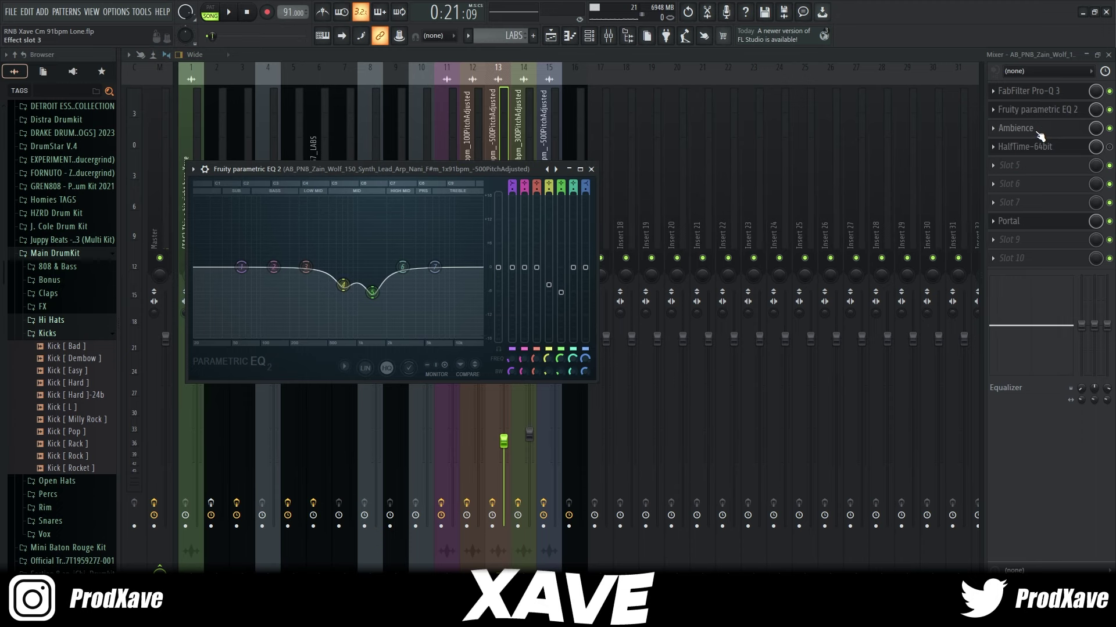
pyautogui.click(1037, 131)
pyautogui.click(1033, 222)
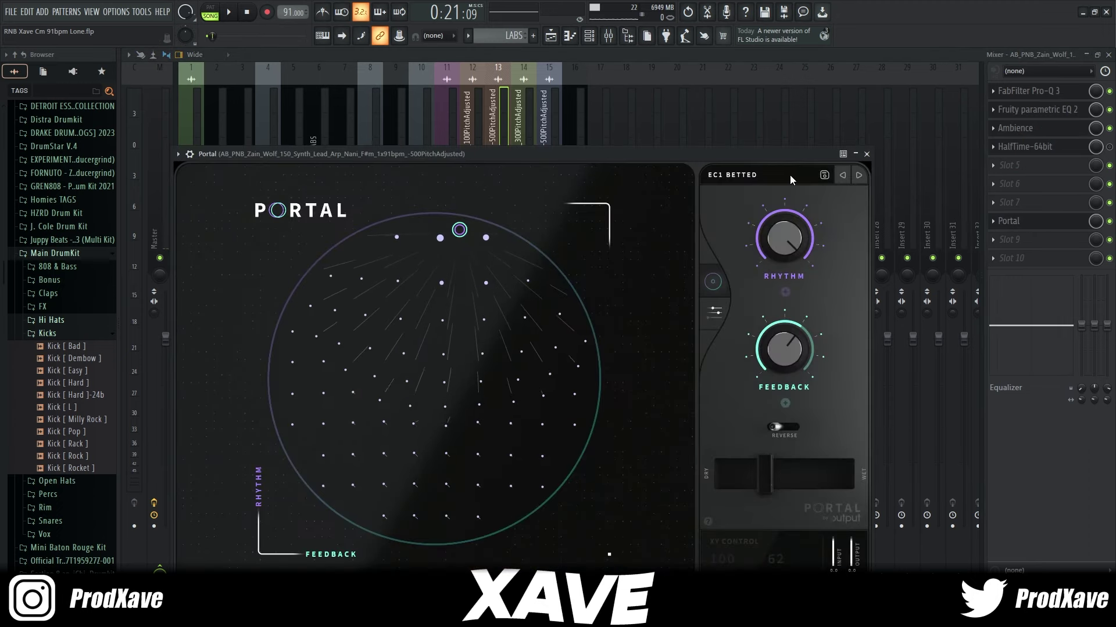
pyautogui.click(867, 154)
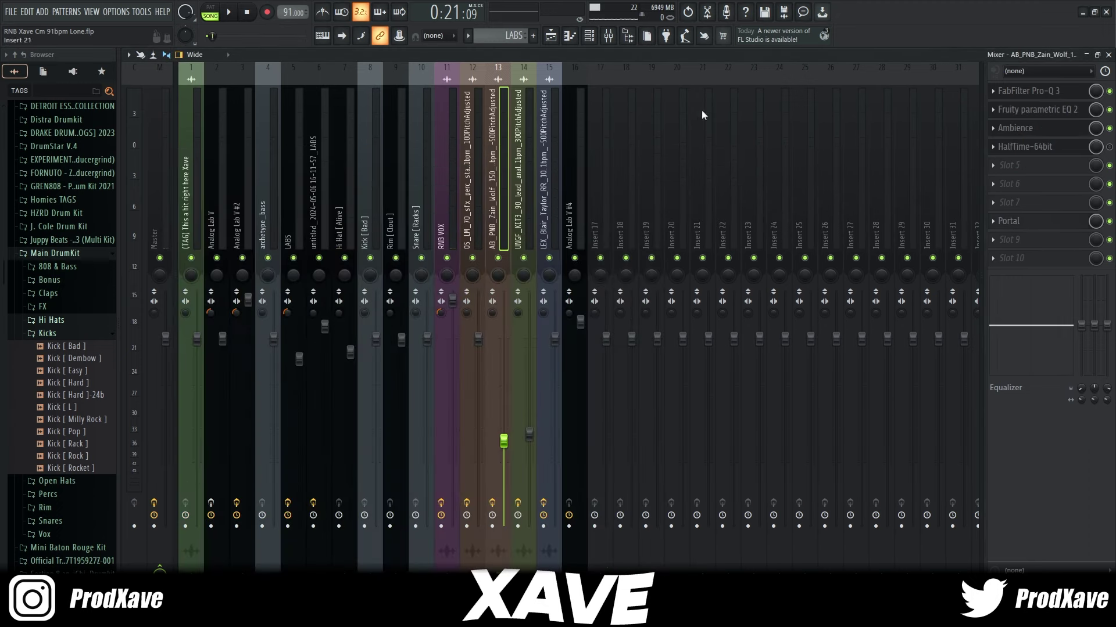
pyautogui.press('space')
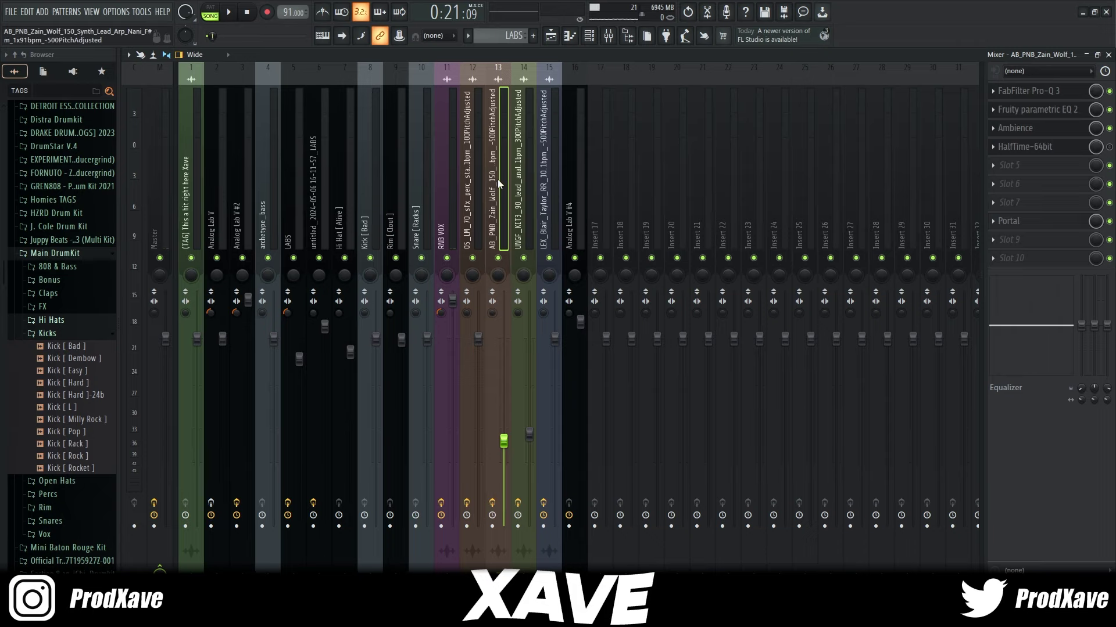
# Return to the playlist and play the unmuted Track 10 LABS audio clips from the start of the arrangement
pyautogui.click(550, 36)
pyautogui.scroll(-3, 531, 219)
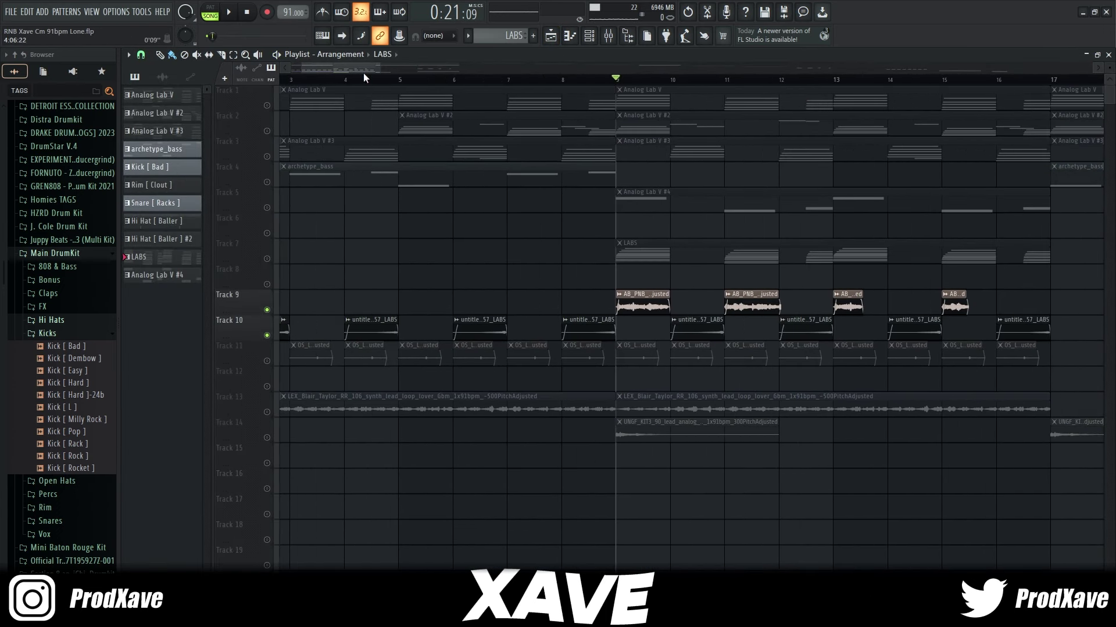
pyautogui.moveTo(360, 69); pyautogui.dragTo(329, 70)
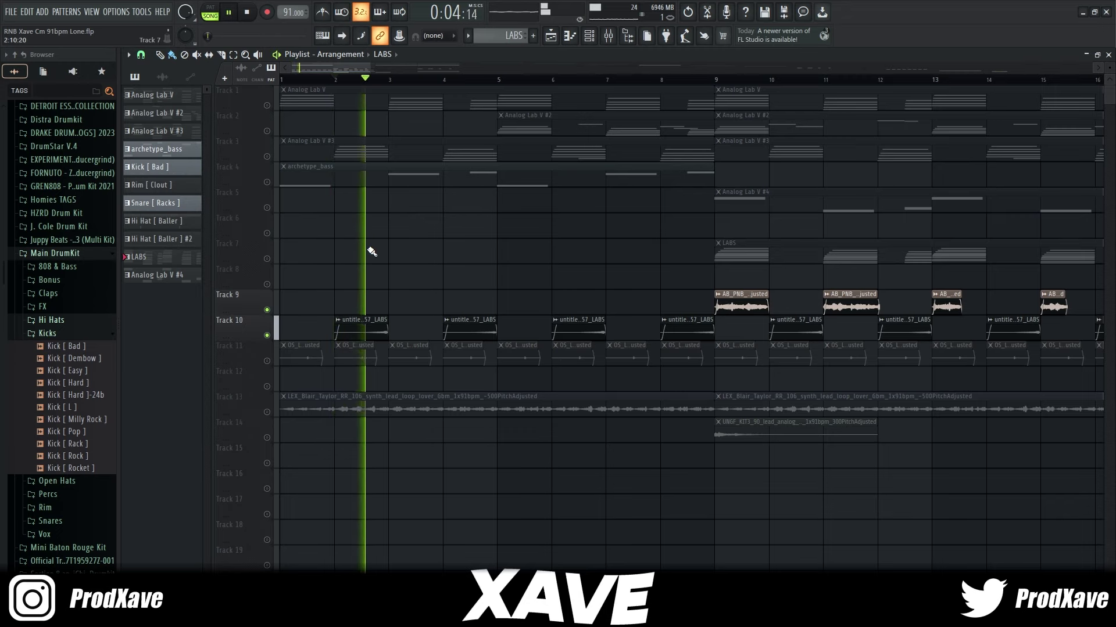
# Inspect the OS_LM_70_sfx_perc_stars sample's audio clip settings on Track 11, close them and play the clips
pyautogui.click(302, 356)
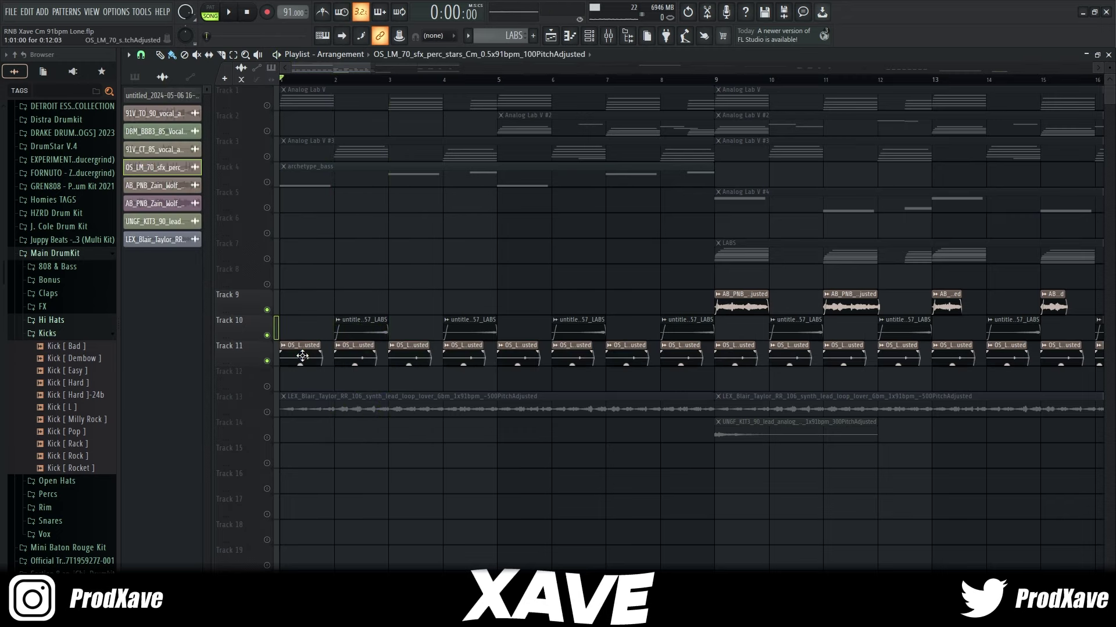
pyautogui.doubleClick(302, 356)
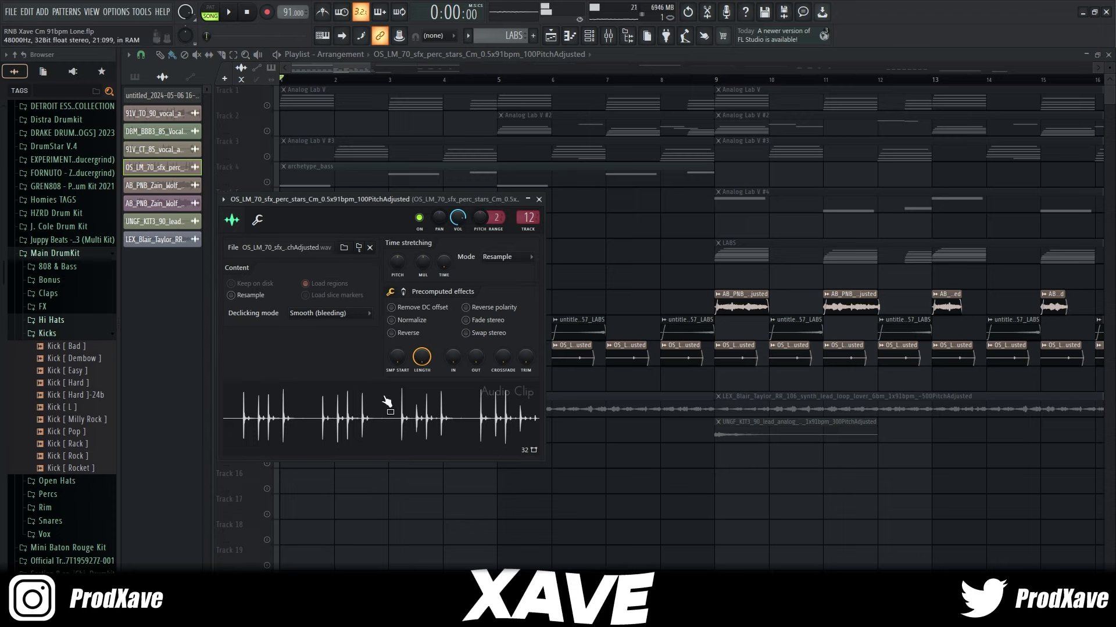
pyautogui.click(538, 200)
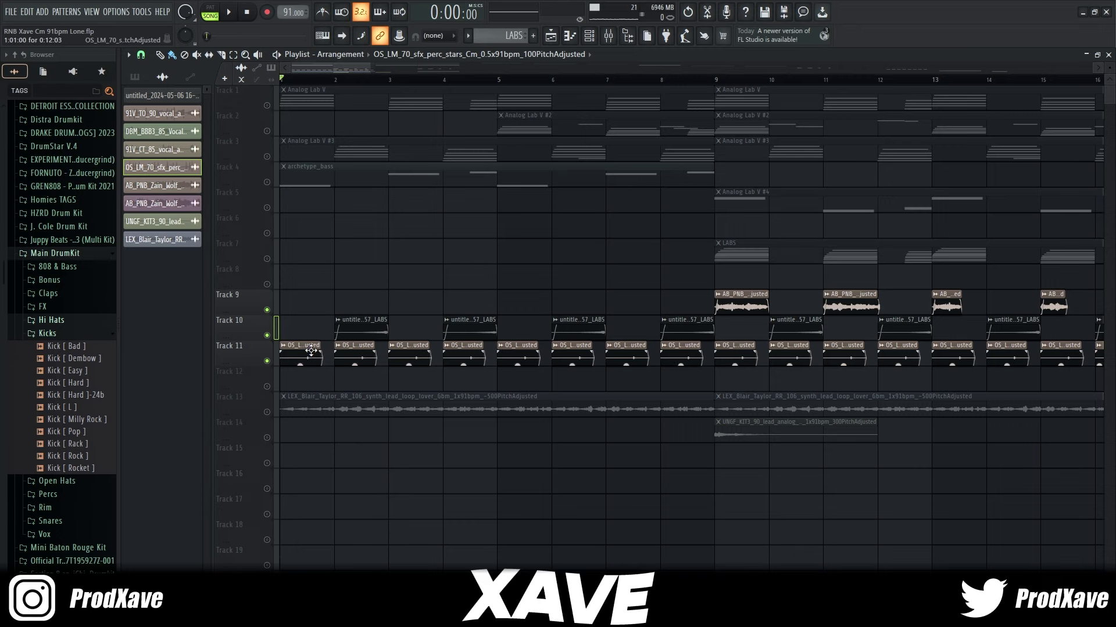
pyautogui.press('space')
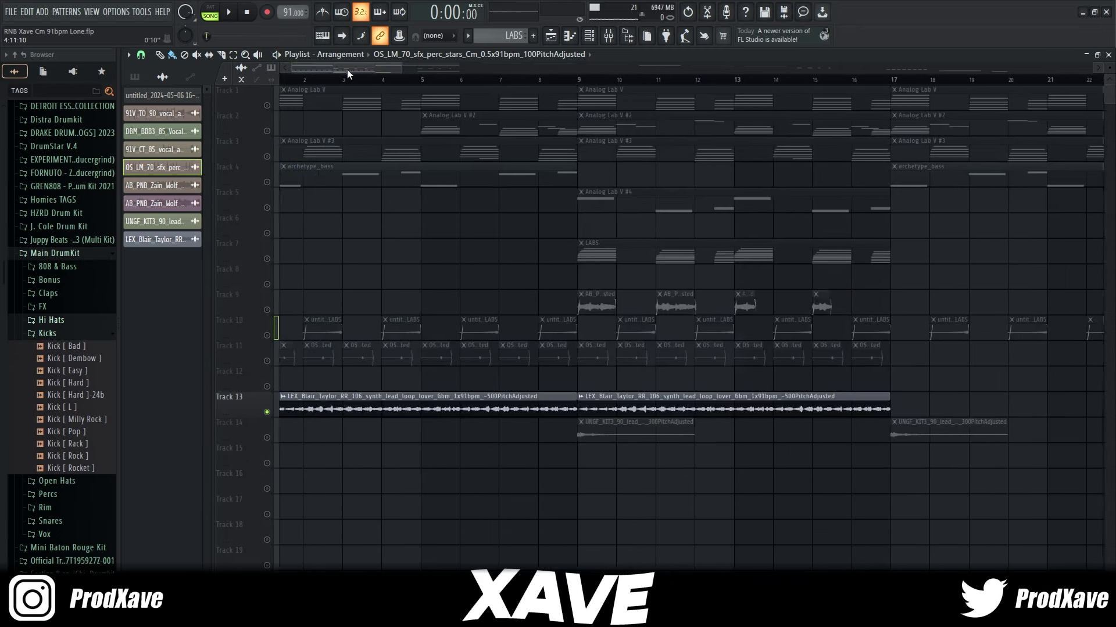
# Select the synth_lead_loop_lover clip on Track 13 and play it soloed from the start
pyautogui.click(375, 410)
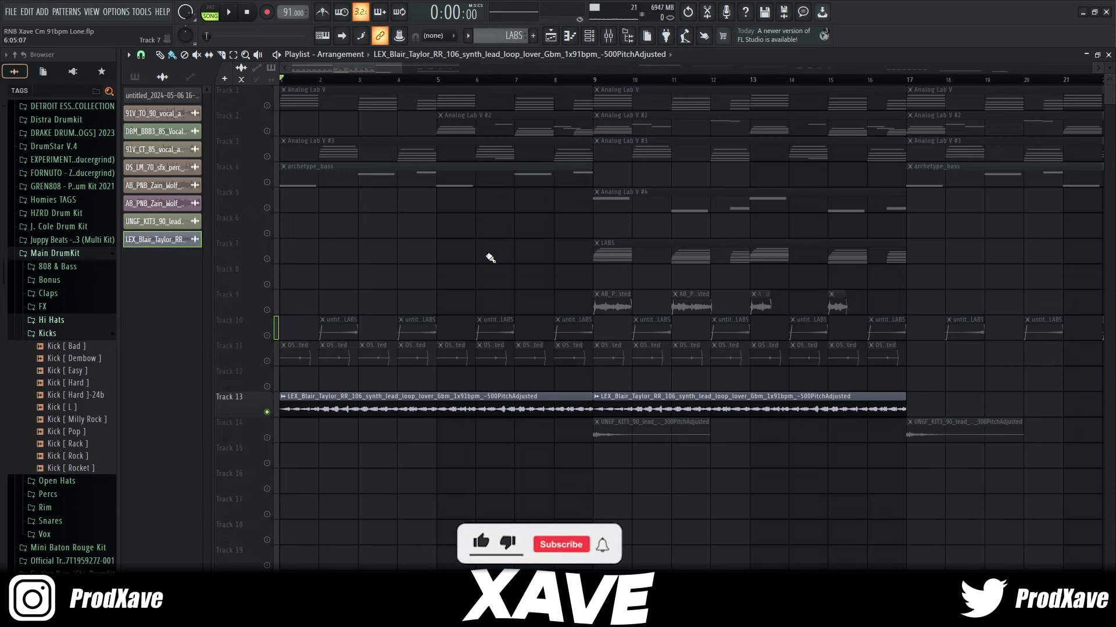
pyautogui.press('space')
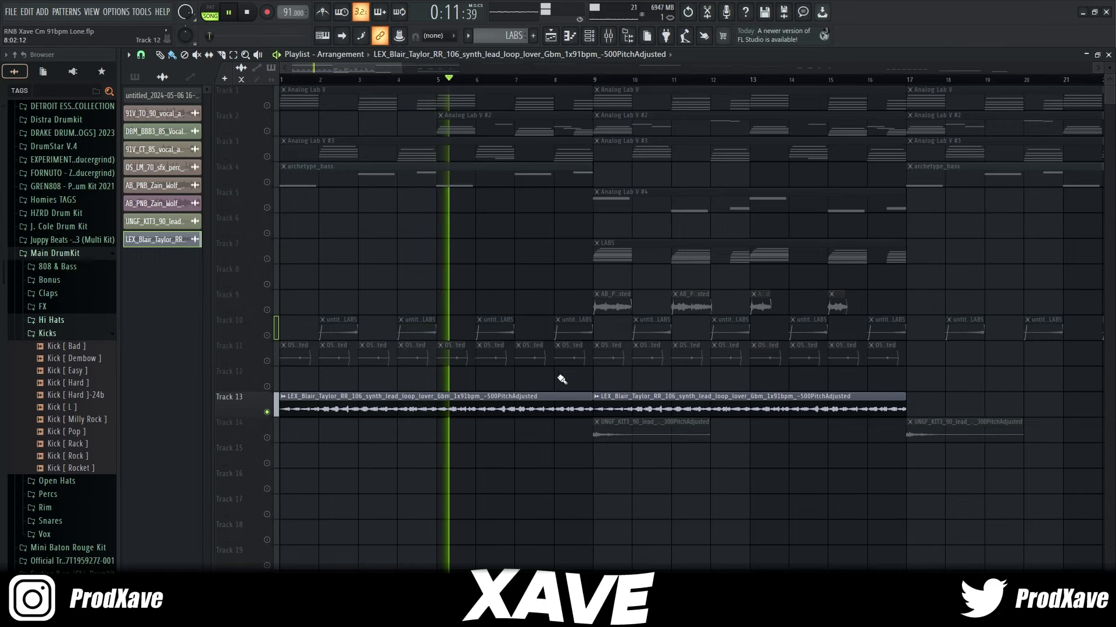
# Stop playback, select the UNGF_KIT3_90_lead_analog_transition_delay clip on Track 14 and play it soloed from bar 9
pyautogui.press('space')
pyautogui.click(652, 433)
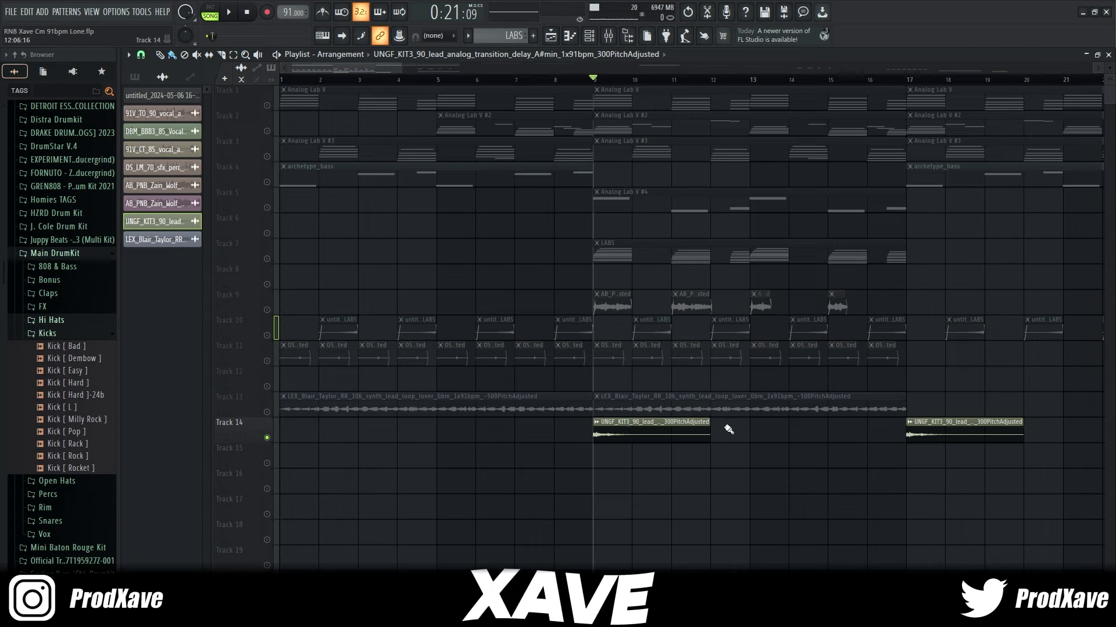
pyautogui.press('space')
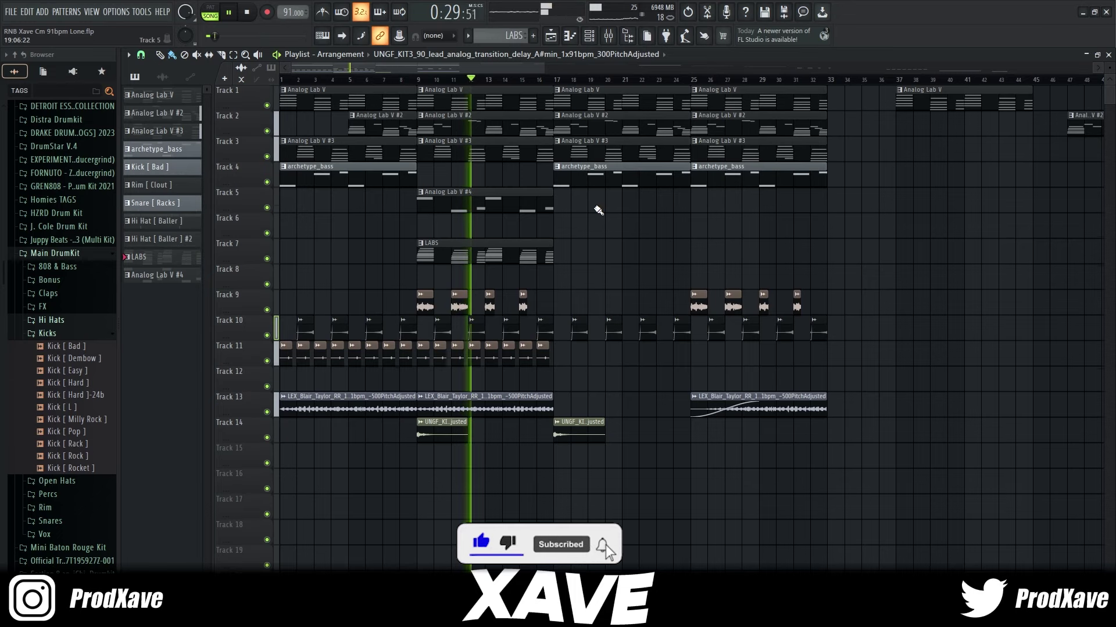
# Stop the arrangement, review the SoundShifter Pitch effect on the master mixer track and play the full beat
pyautogui.press('space')
pyautogui.click(609, 40)
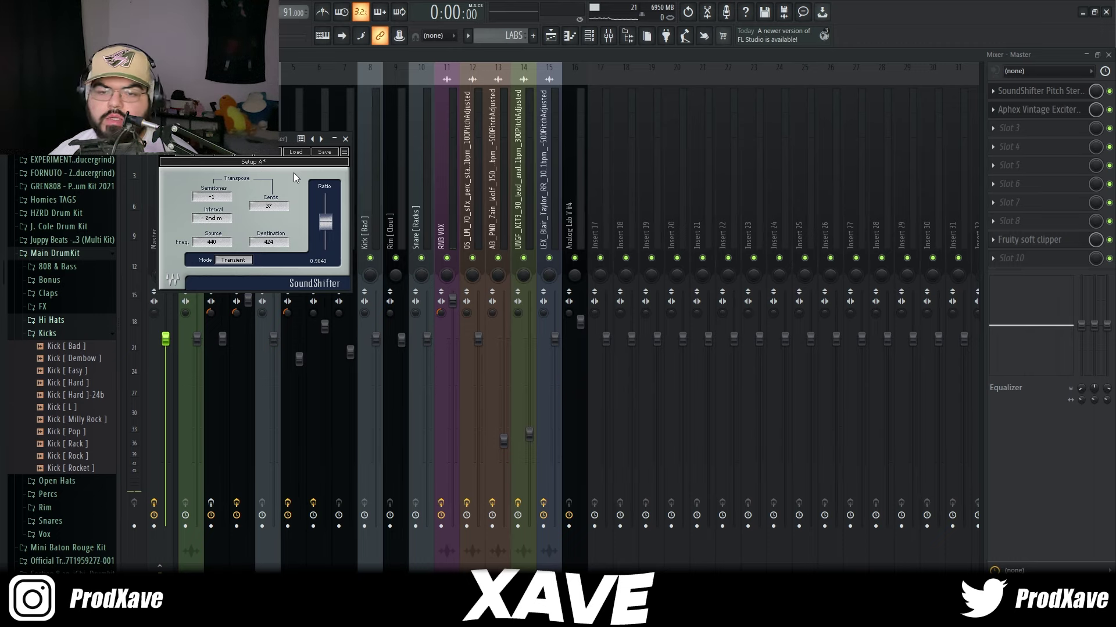
pyautogui.click(346, 139)
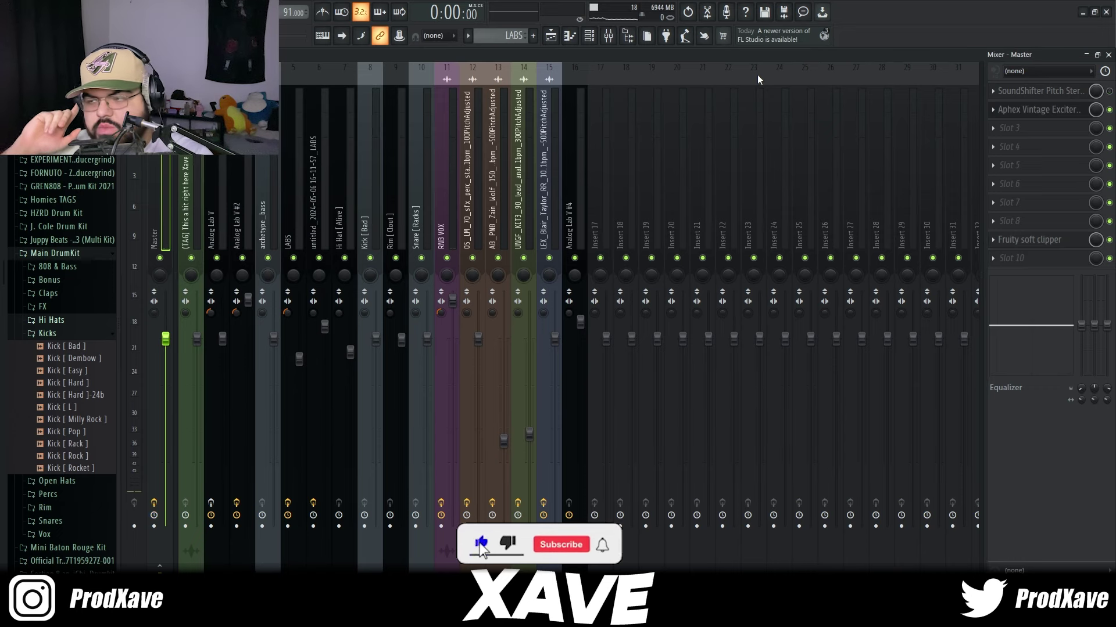
pyautogui.press('space')
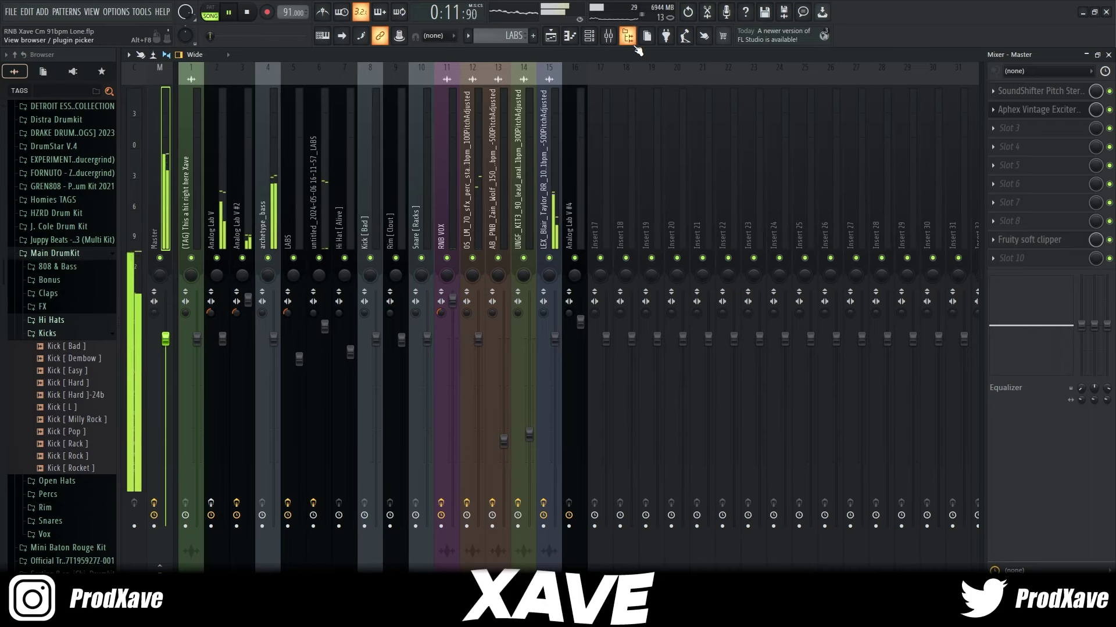
# Place the Kick [ Bad ], Rim [ Clout ], Snare [ Racks ], Hi Hat [ Baller ] and Hi Hat [ Baller ] #2 patterns on Tracks 16–20 at bar 9
pyautogui.click(555, 37)
pyautogui.click(164, 221)
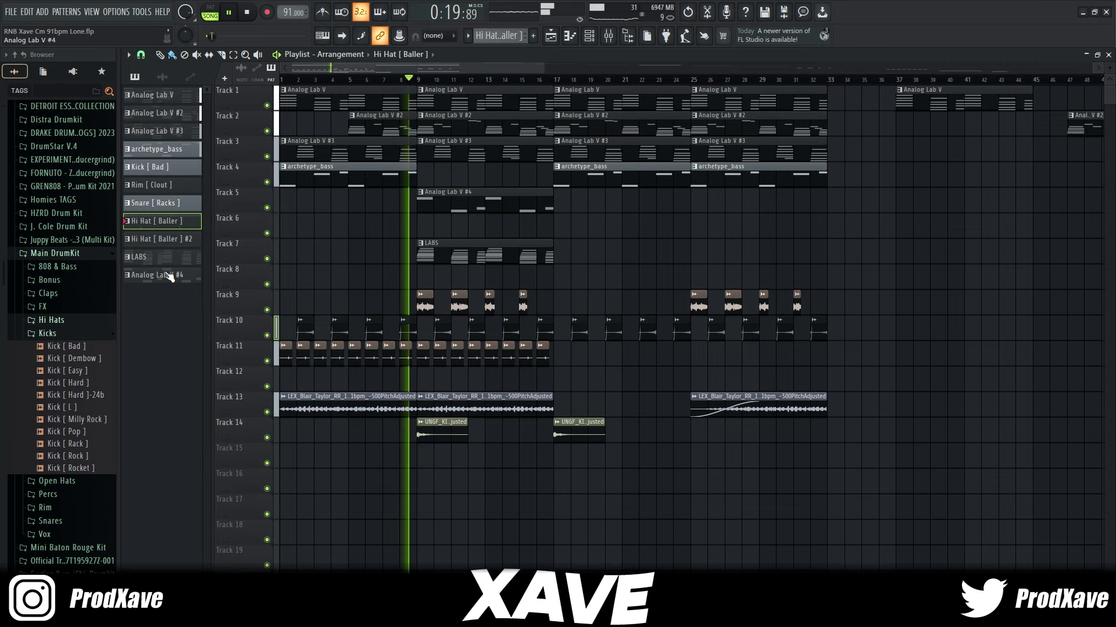
pyautogui.click(159, 168)
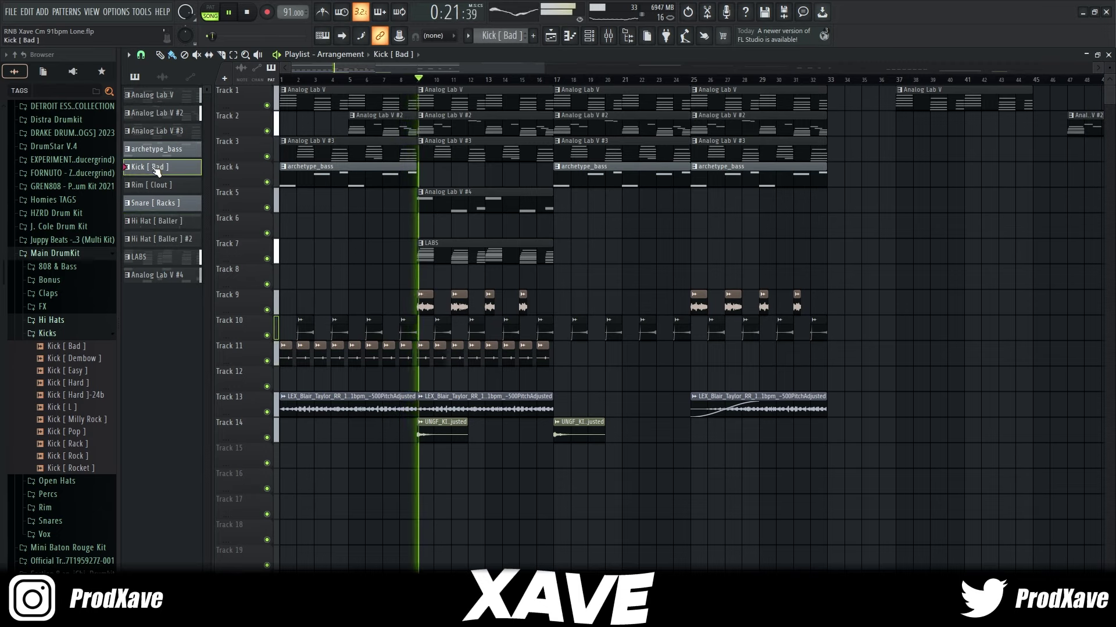
pyautogui.click(167, 224)
pyautogui.click(165, 238)
pyautogui.moveTo(549, 568); pyautogui.dragTo(417, 474)
pyautogui.scroll(-4, 476, 456)
# Duplicate the Hi Hat [ Baller ] clip on Track 19 to bar 17 and delete the copy at bar 9
pyautogui.keyDown('ctrl'); pyautogui.click(494, 461); pyautogui.keyUp('ctrl')
pyautogui.hotkey('ctrl', 'b')
pyautogui.rightClick(494, 458)
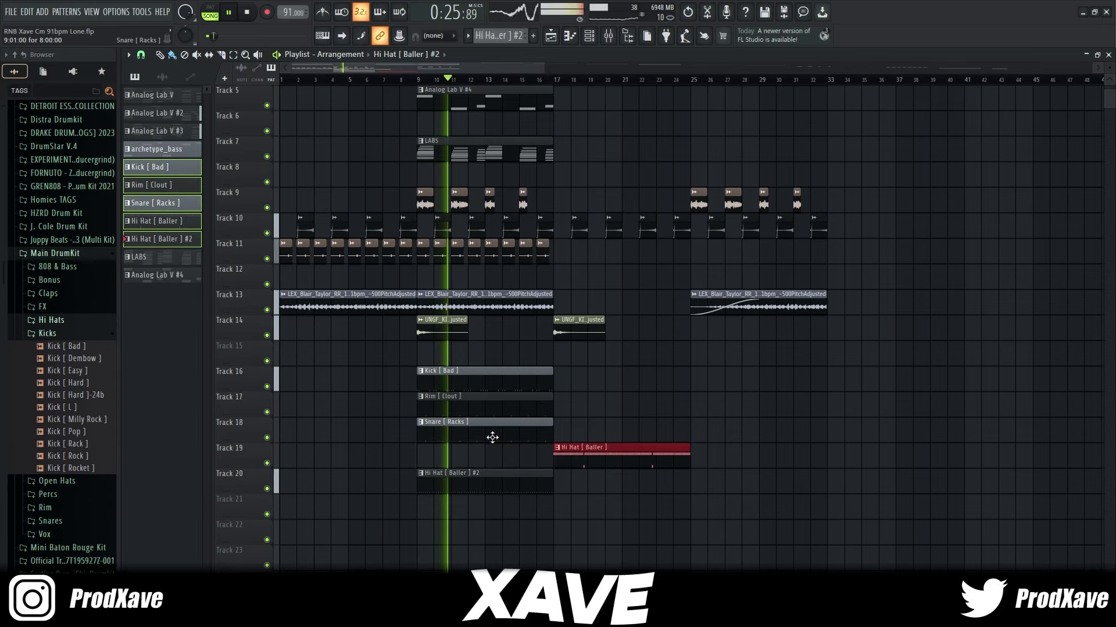
# Duplicate the kick, rim, snare and Hi Hat [ Baller ] #2 clips to bar 17, and clear all drum clips from Tracks 16–20
pyautogui.moveTo(491, 378); pyautogui.dragTo(494, 512)
pyautogui.hotkey('ctrl', 'b')
pyautogui.keyDown('ctrl'); pyautogui.click(497, 512); pyautogui.keyUp('ctrl')
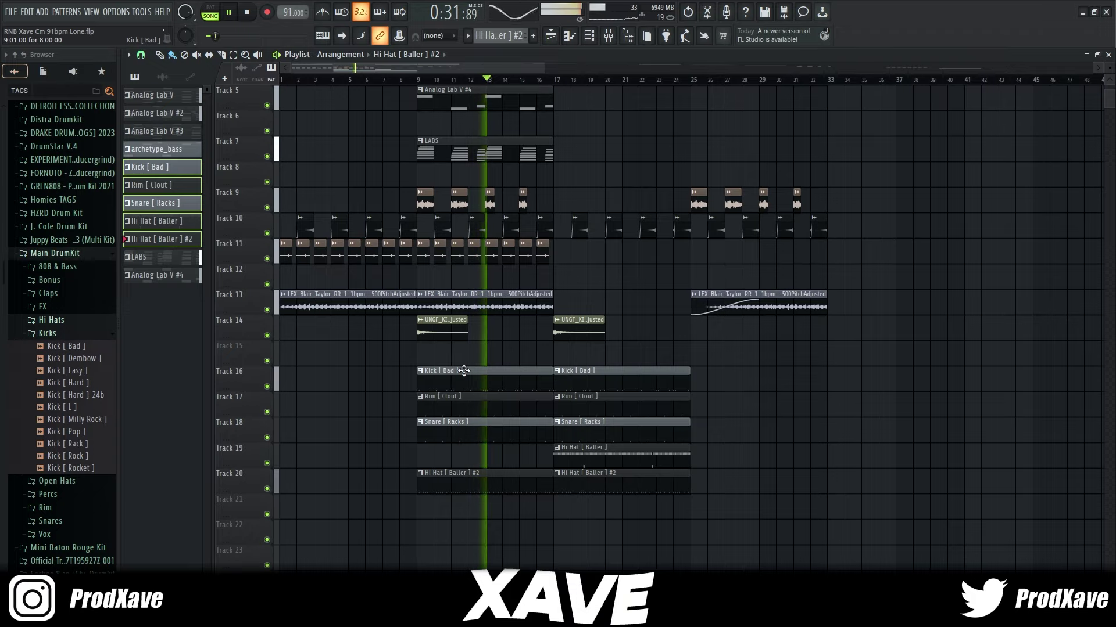
pyautogui.moveTo(463, 378); pyautogui.dragTo(695, 509)
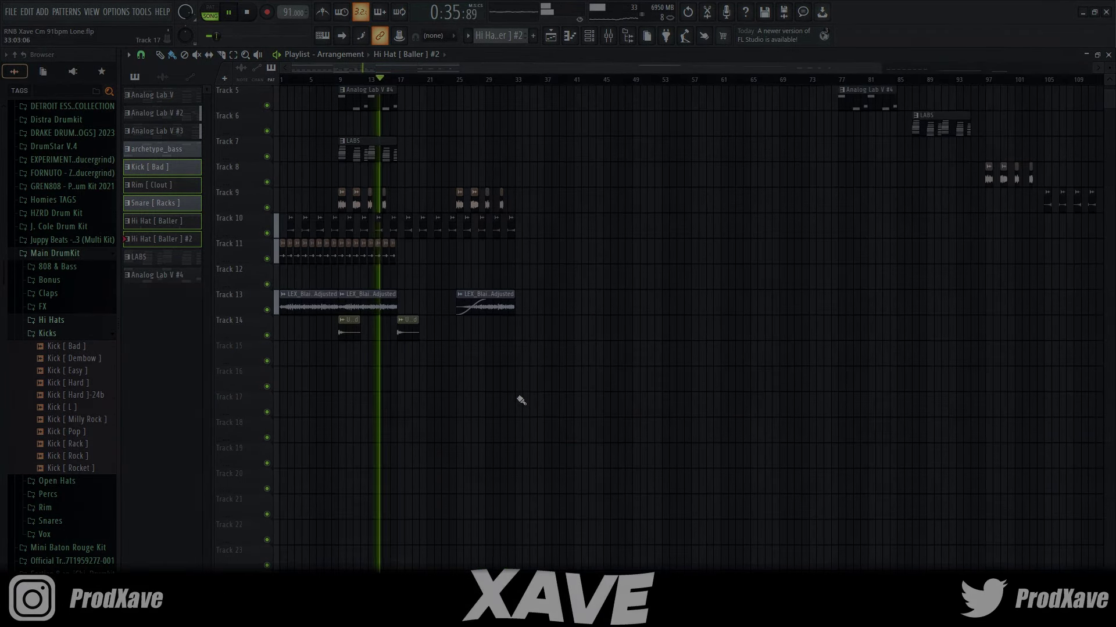